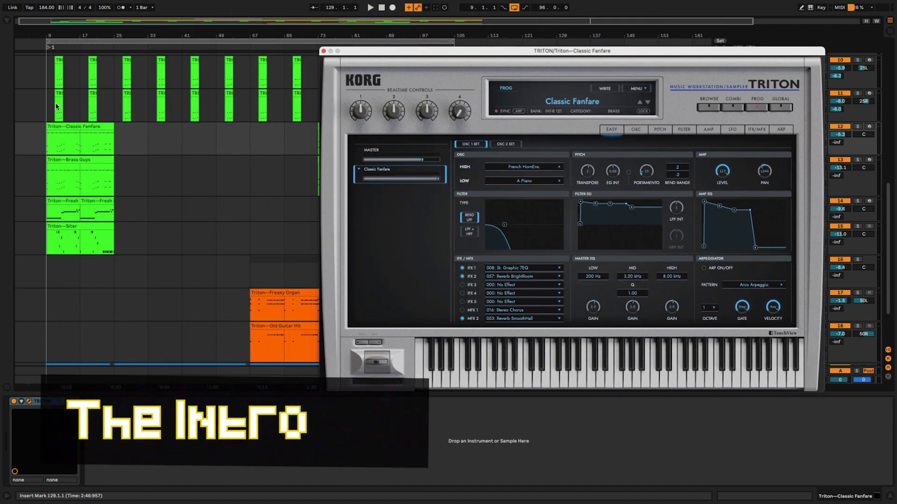
Open the notes of the Triton—Classic Fanfare clip, zoom the arrangement to it and set the playback start at bar 9.
{"action": "double_click", "coordinate": [81, 128]}
{"action": "key", "text": "z"}
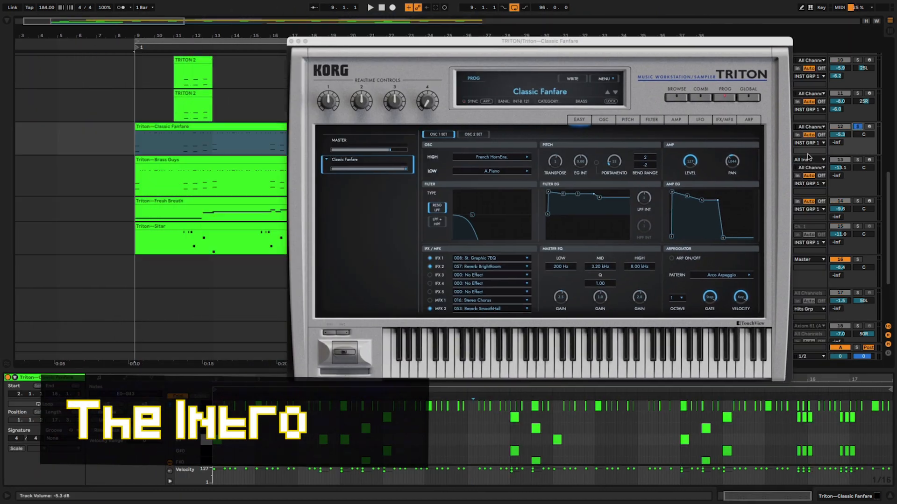
{"action": "left_click", "coordinate": [133, 139]}
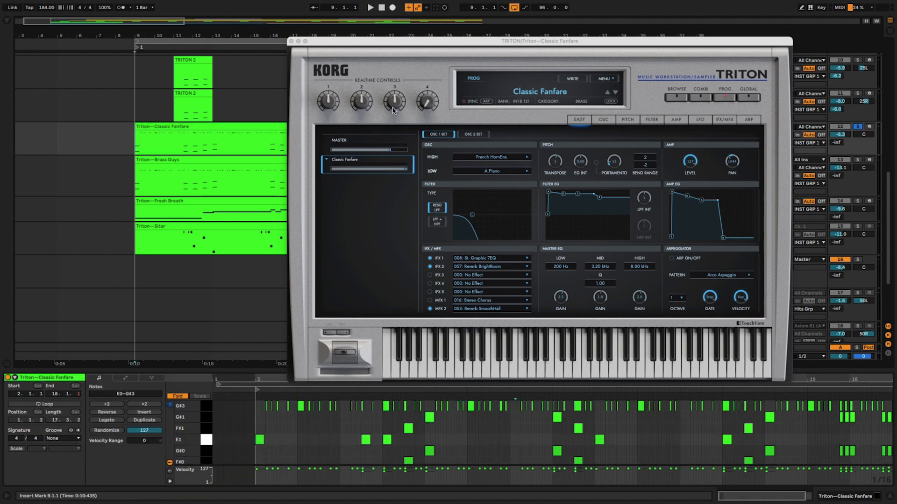
{"action": "left_click_drag", "start_coordinate": [426, 45], "coordinate": [366, 45]}
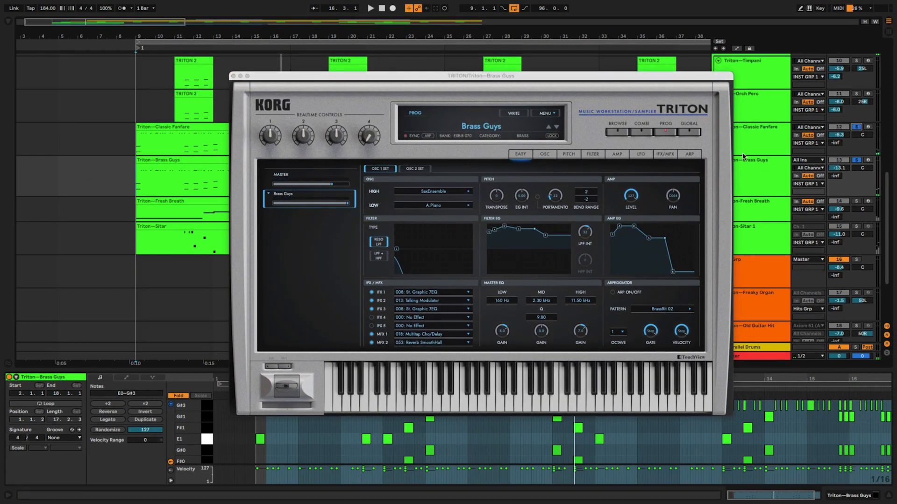
Stop playback and take the Triton—Brass Guys track out of solo.
{"action": "key", "text": "space"}
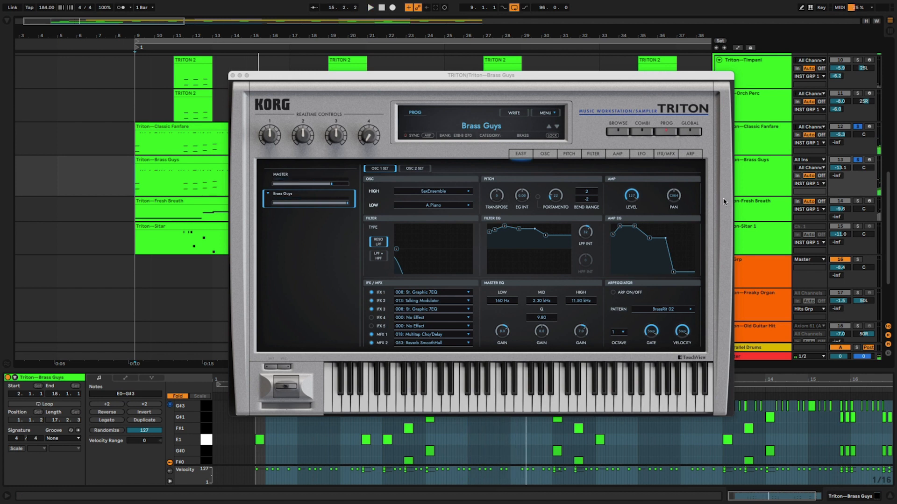
{"action": "left_click", "coordinate": [859, 160]}
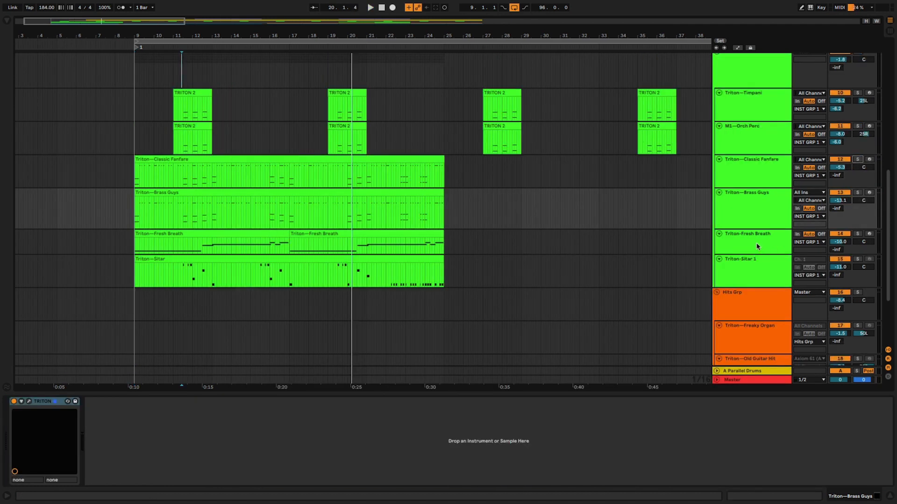
Solo the Triton-Fresh Breath track and inspect its Triton instrument and clip notes, finishing by closing the instrument window.
{"action": "left_click", "coordinate": [757, 247]}
{"action": "left_click", "coordinate": [858, 234]}
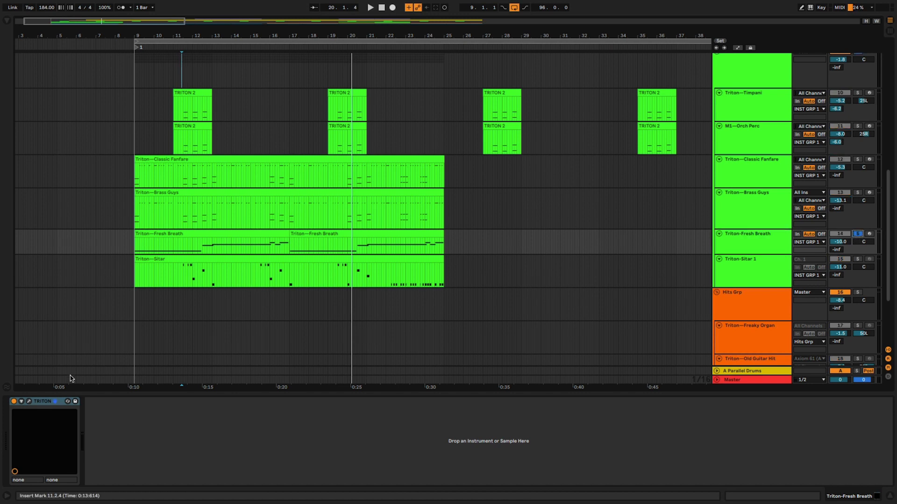
{"action": "left_click", "coordinate": [28, 402]}
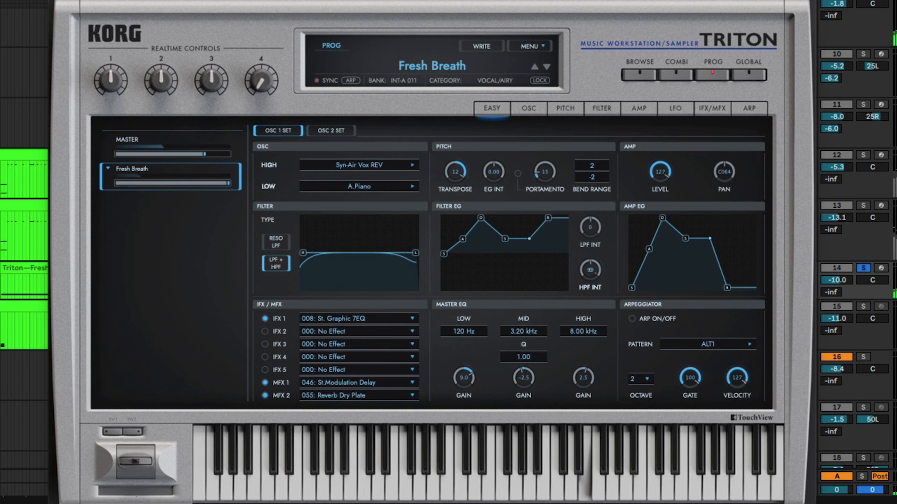
{"action": "key", "text": "shift+Tab"}
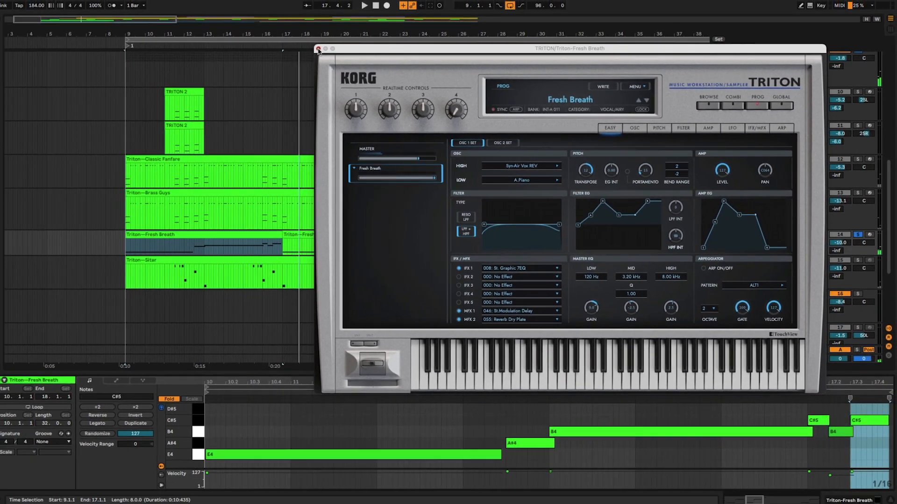
{"action": "left_click", "coordinate": [214, 25]}
Inspect the M1 instrument on the M1—Orch Perc track, and close the M1 and Timpani instrument windows.
{"action": "left_click", "coordinate": [734, 254]}
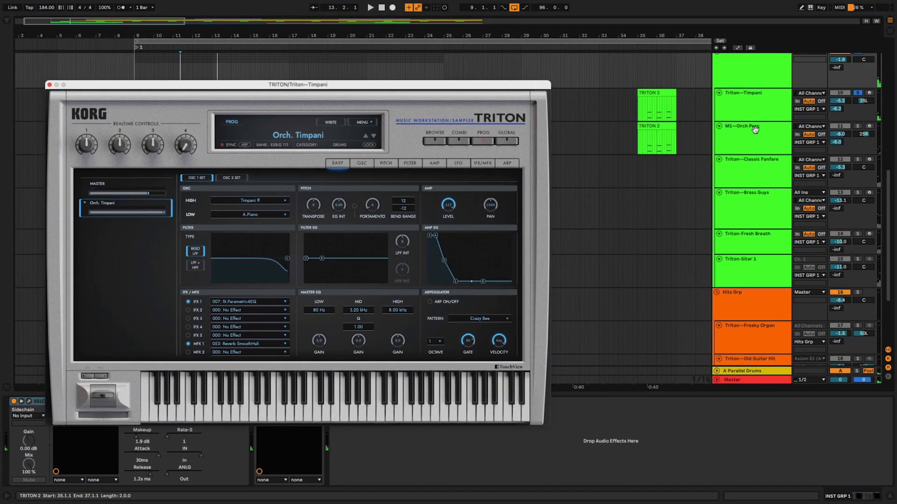
{"action": "left_click", "coordinate": [755, 133]}
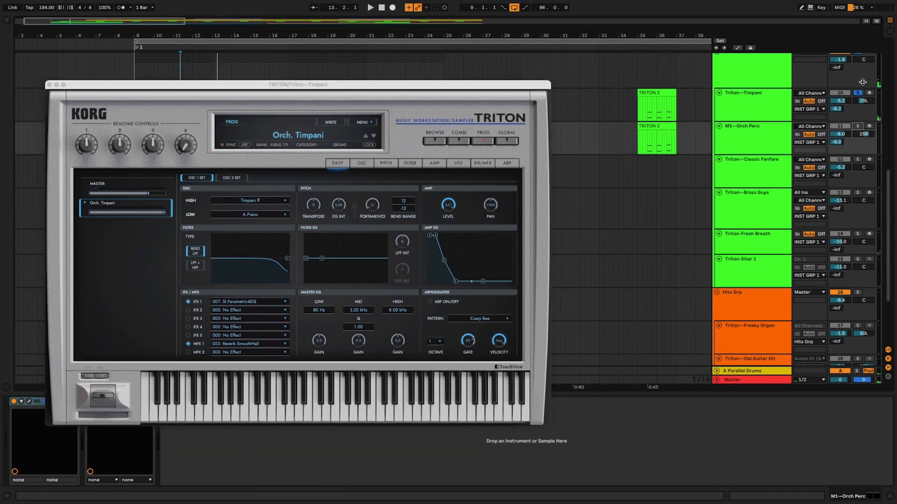
{"action": "left_click", "coordinate": [35, 403]}
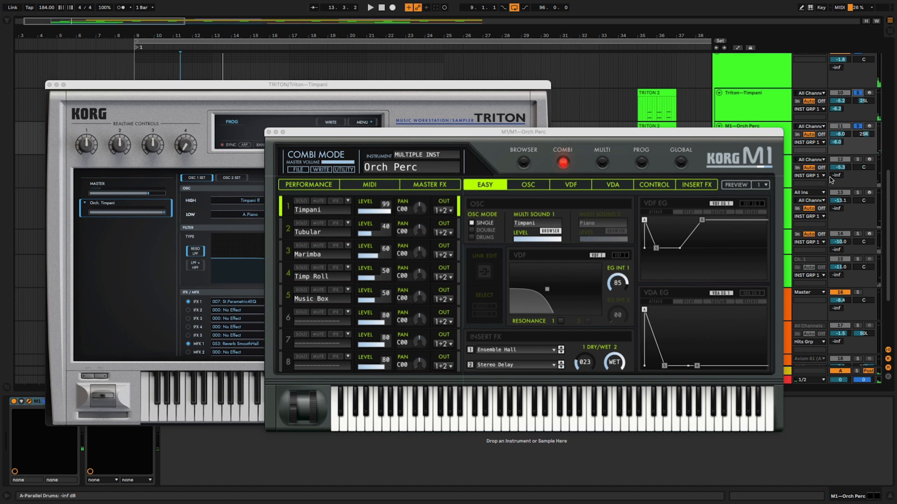
{"action": "left_click", "coordinate": [269, 132]}
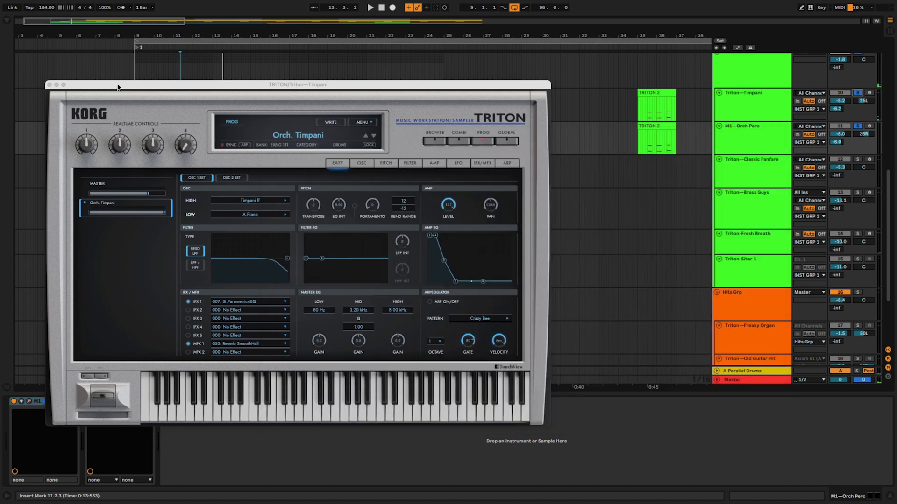
{"action": "left_click", "coordinate": [50, 86]}
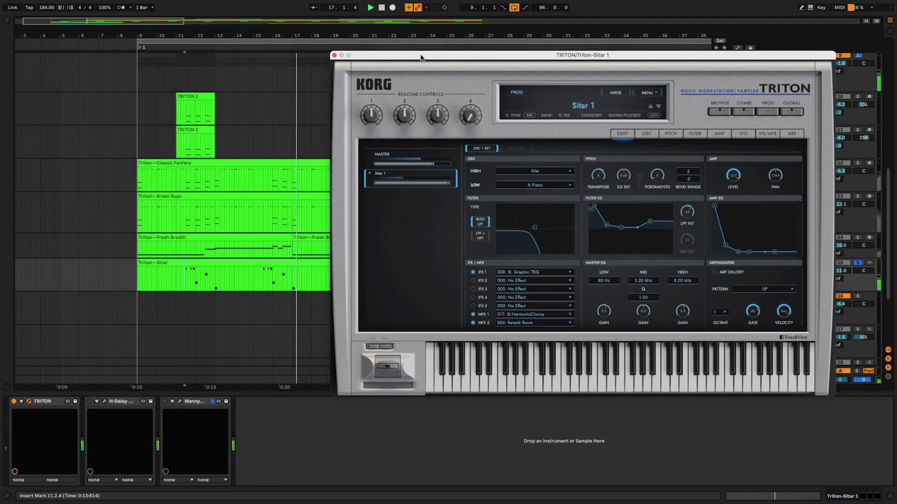
Move the Sitar 1 instrument window aside and play the Triton-Sitar 1 track.
{"action": "left_click", "coordinate": [237, 164]}
{"action": "left_click_drag", "start_coordinate": [420, 58], "coordinate": [280, 32]}
{"action": "left_click", "coordinate": [752, 278]}
{"action": "key", "text": "space"}
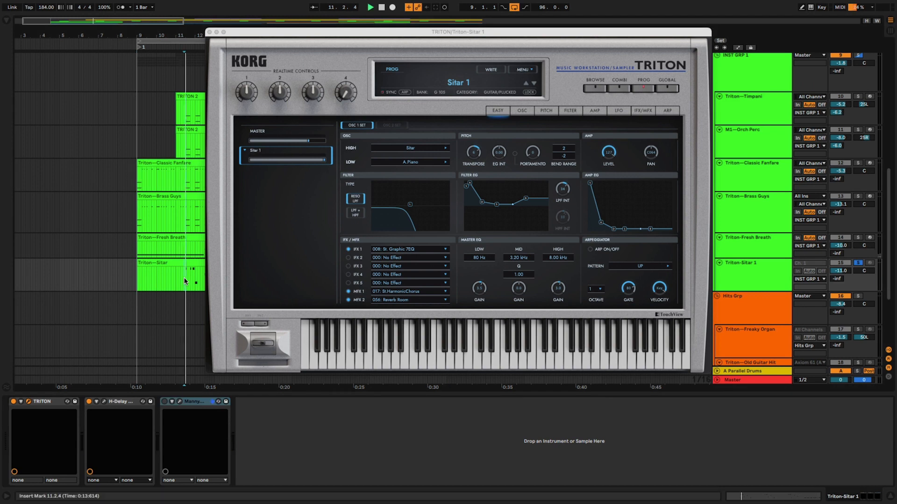
Open the H-Delay and MannyM EQ windows of the Triton-Sitar 1 track and place them apart.
{"action": "left_click", "coordinate": [105, 402]}
{"action": "left_click_drag", "start_coordinate": [515, 125], "coordinate": [124, 104]}
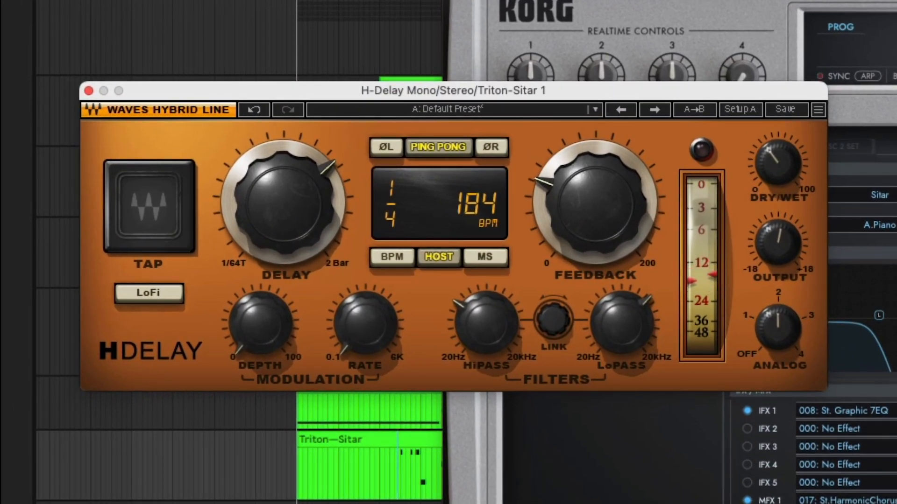
{"action": "left_click", "coordinate": [181, 403]}
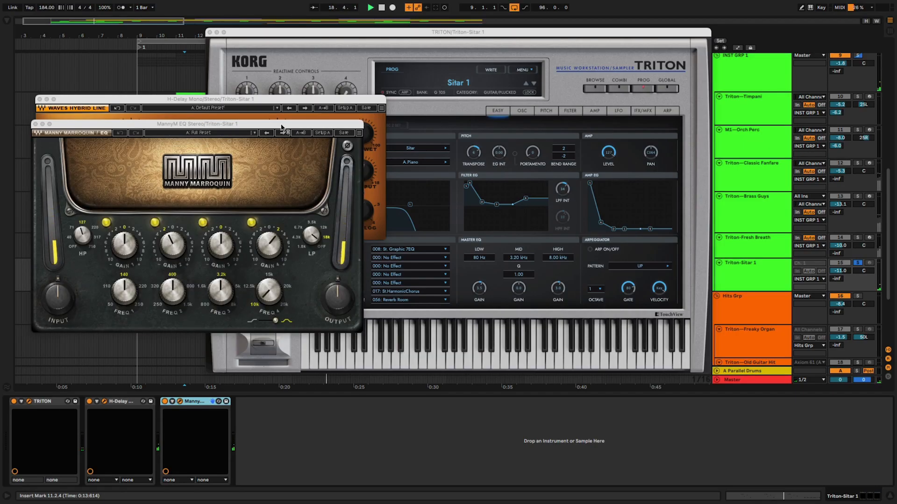
{"action": "left_click_drag", "start_coordinate": [282, 127], "coordinate": [647, 150]}
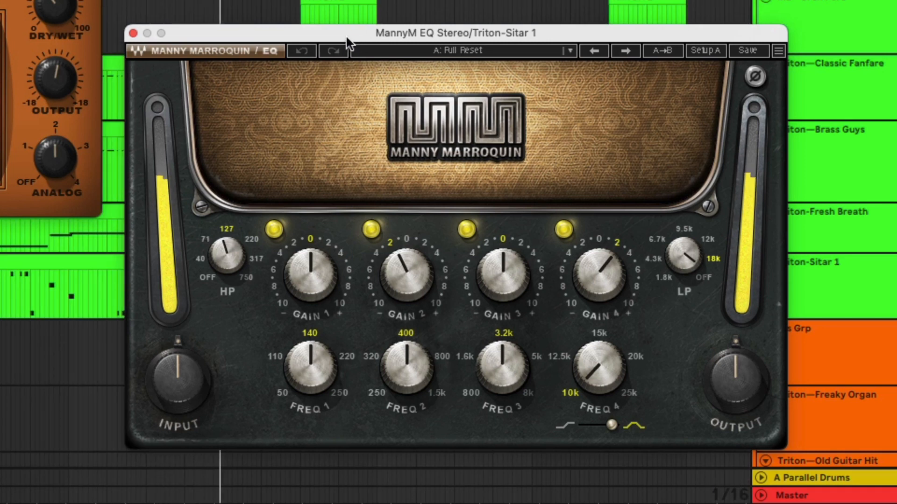
Close the MannyM EQ and H-Delay windows of the sitar track.
{"action": "left_click", "coordinate": [132, 32]}
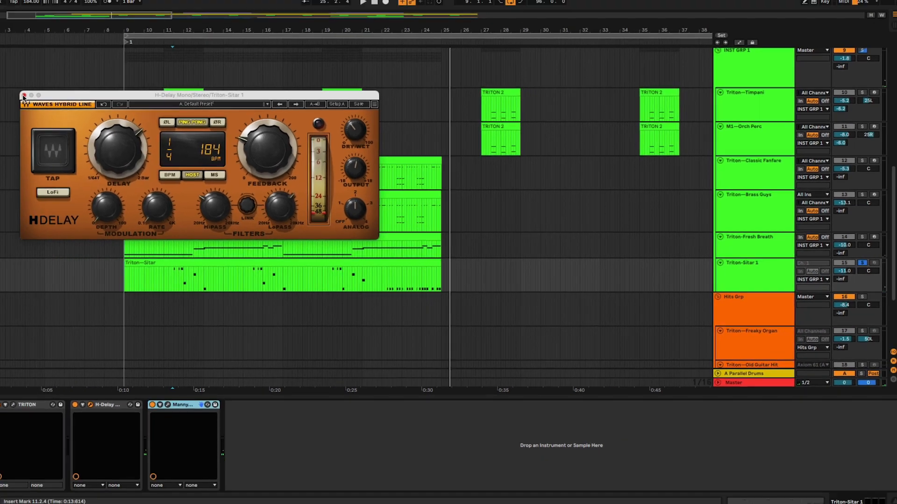
{"action": "left_click", "coordinate": [23, 96]}
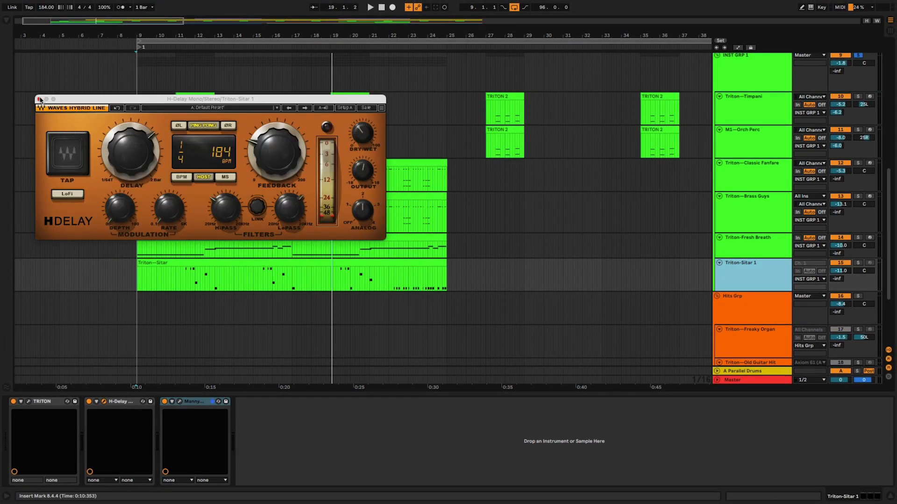
{"action": "left_click", "coordinate": [40, 99]}
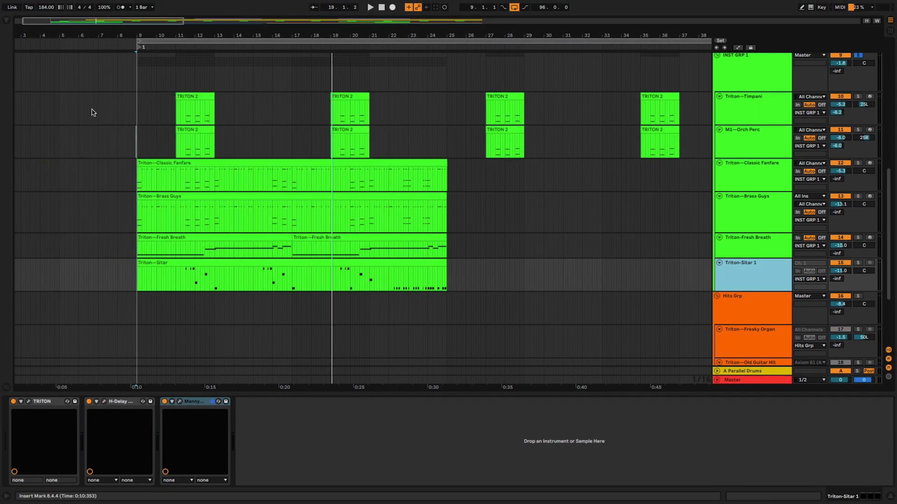
Look through the device chains of the Brass Guys, Classic Fanfare, Orch Perc and Timpani tracks.
{"action": "left_click", "coordinate": [751, 225]}
{"action": "left_click", "coordinate": [754, 167]}
{"action": "left_click", "coordinate": [752, 151]}
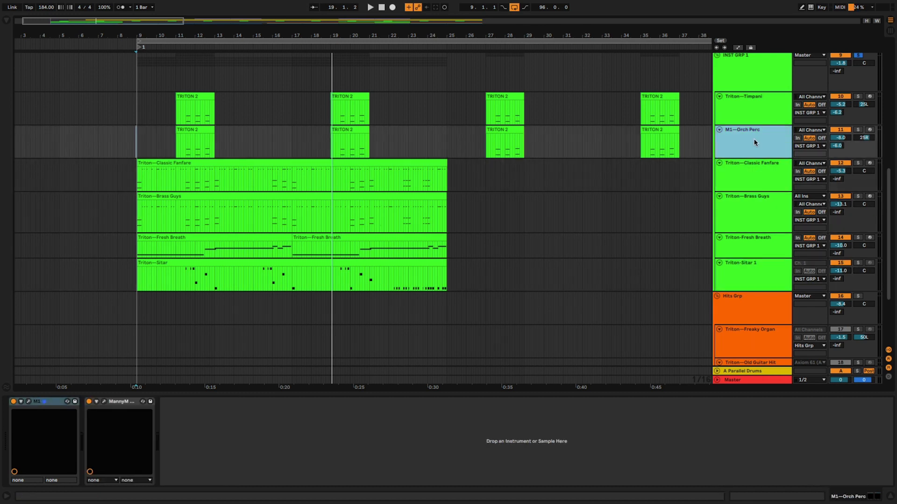
{"action": "left_click", "coordinate": [754, 115]}
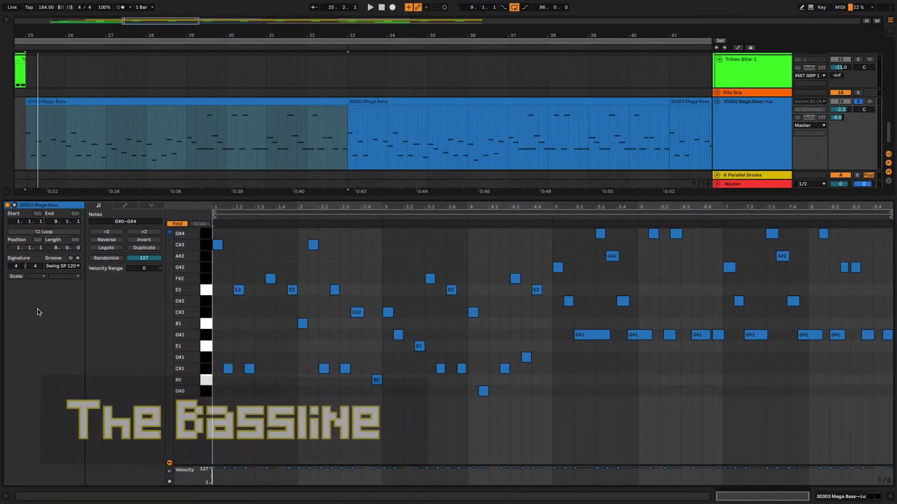
Show the 30303 Mega Bass sound on the Triton's Easy page, and place the cursor in beat 3.2 of the bass clip's notes.
{"action": "key", "text": "alt+super+p"}
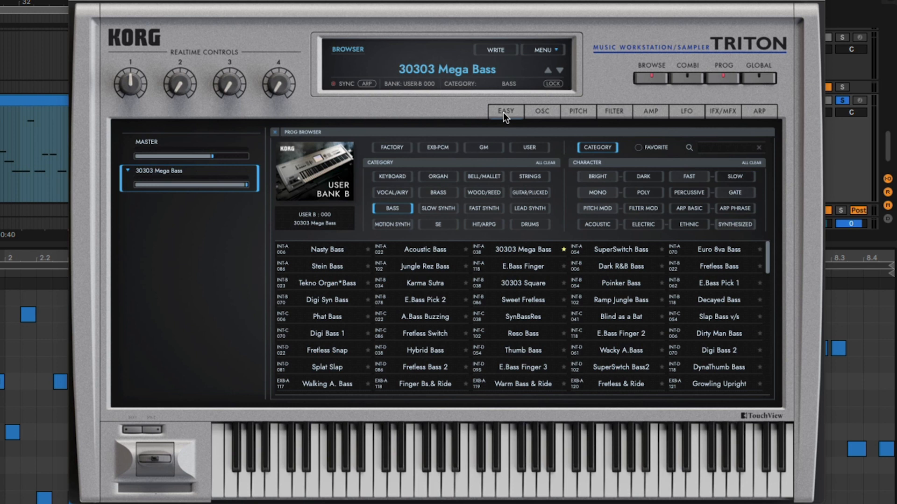
{"action": "left_click", "coordinate": [503, 112]}
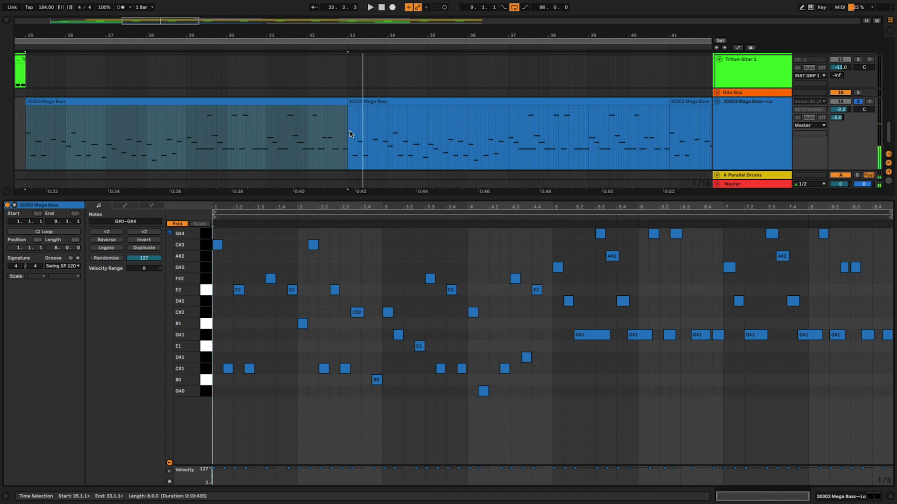
{"action": "left_click", "coordinate": [408, 236]}
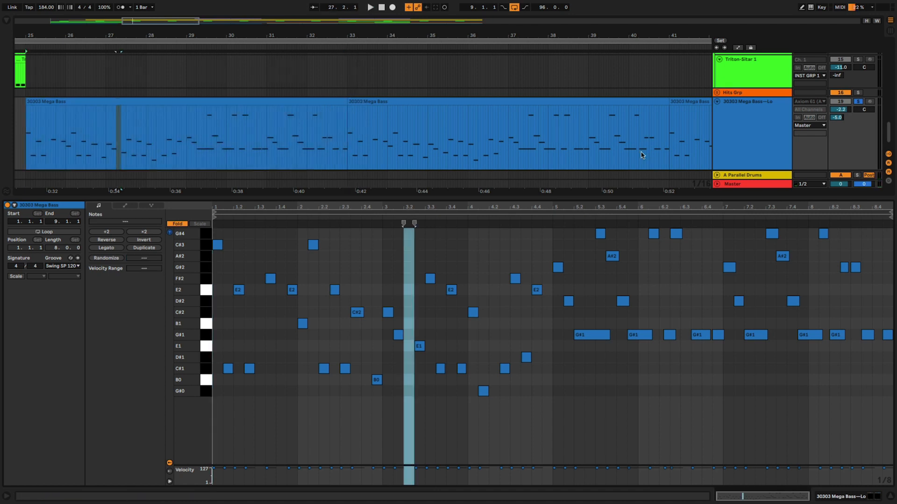
Display the device chain of the 30303 Mega Bass—Lo track and open its Triton instrument.
{"action": "left_click", "coordinate": [755, 142]}
{"action": "left_click", "coordinate": [829, 498]}
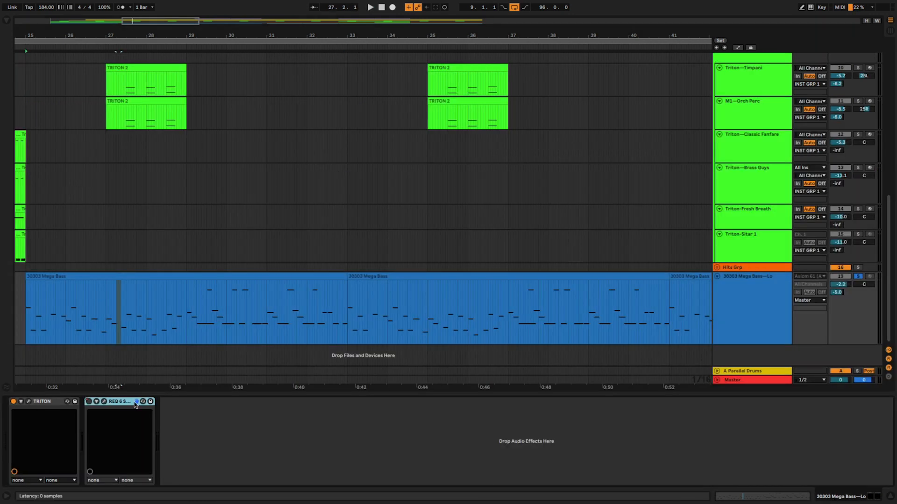
{"action": "left_click", "coordinate": [29, 401]}
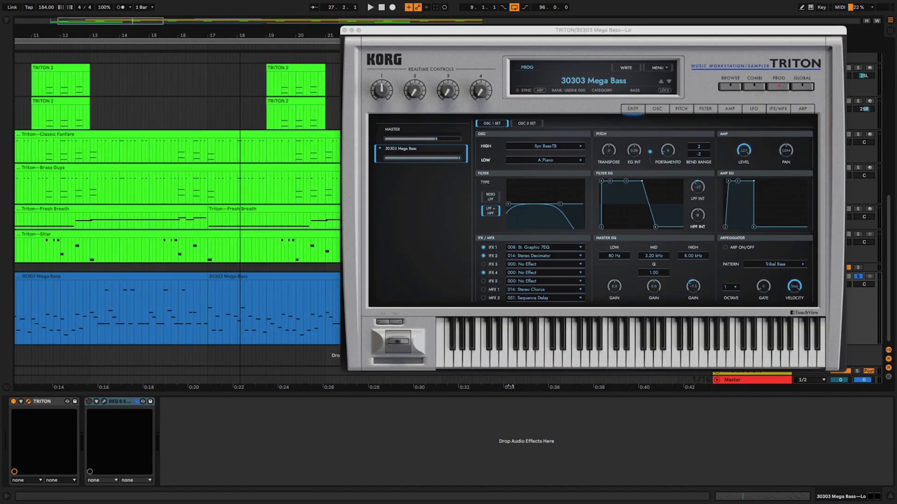
Open the bass track's REQ 6 equalizer and examine the settings of bands 1, 2 and 6, ending on band 2.
{"action": "left_click", "coordinate": [36, 296]}
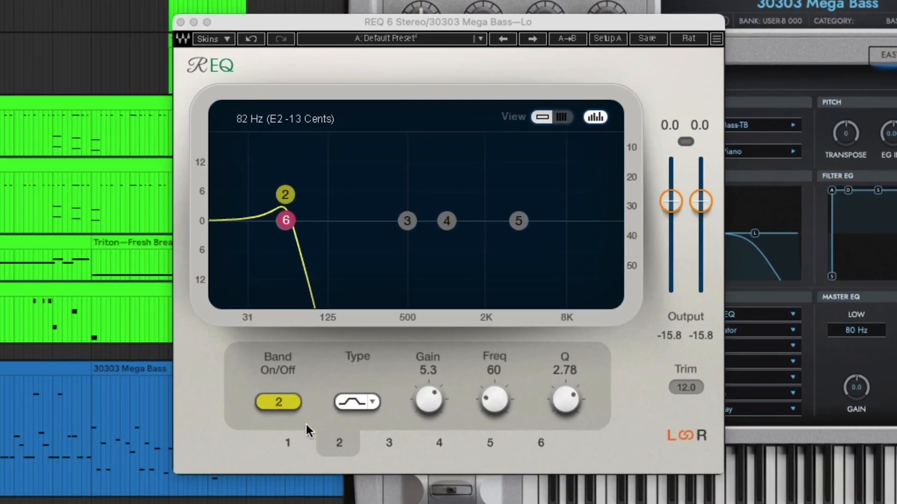
{"action": "left_click", "coordinate": [306, 350]}
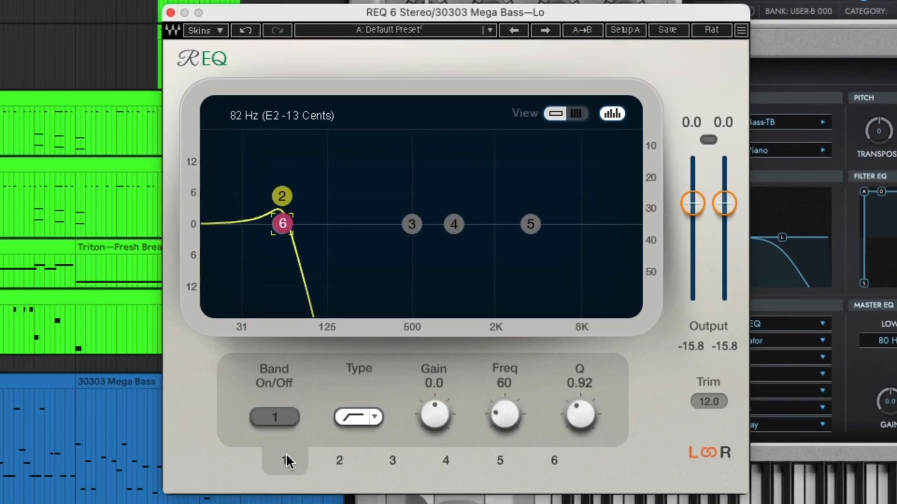
{"action": "left_click", "coordinate": [346, 462]}
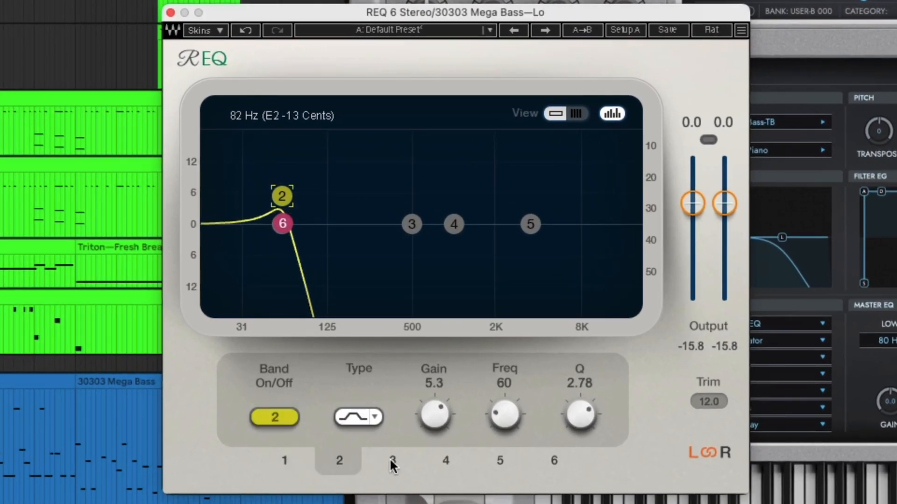
{"action": "left_click", "coordinate": [551, 462]}
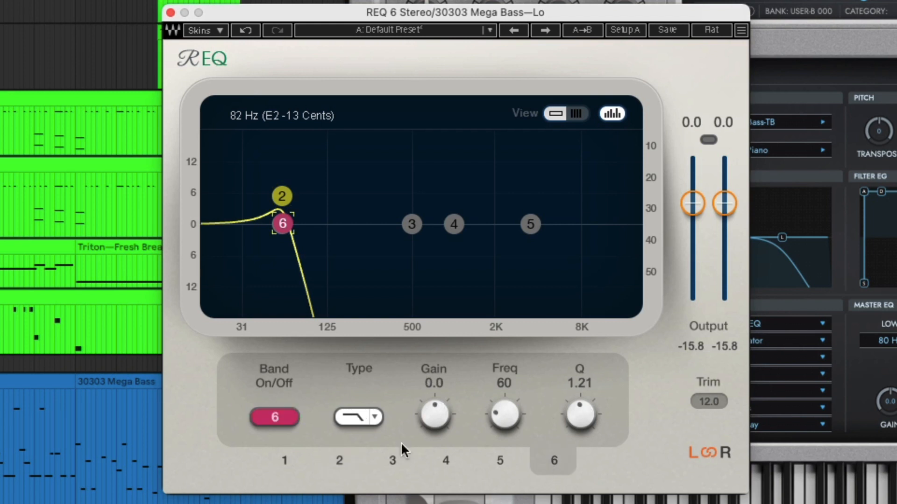
{"action": "left_click", "coordinate": [339, 462]}
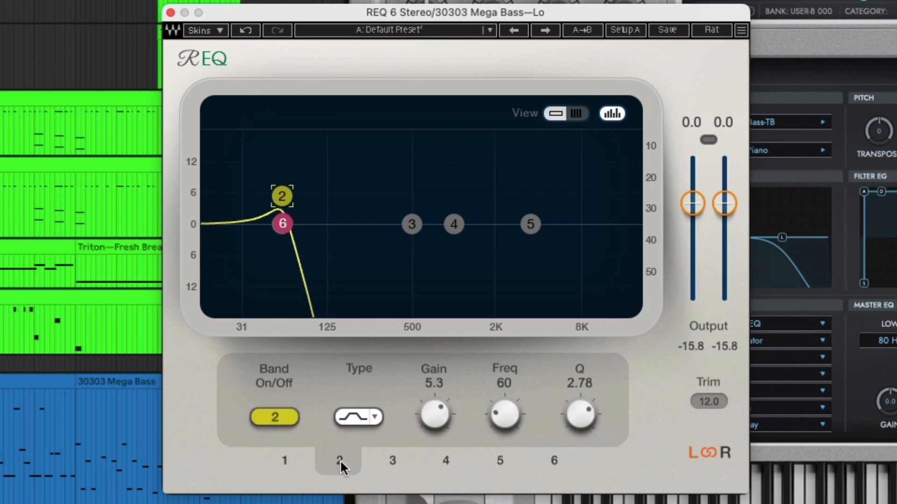
Play the bassline through the REQ 6 equalizer, stop playback and return to the bass track in the arrangement.
{"action": "key", "text": "space"}
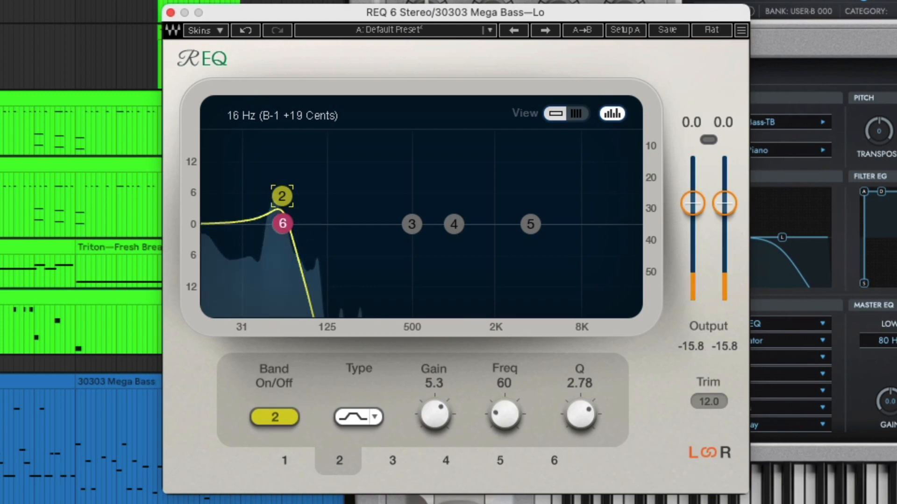
{"action": "key", "text": "space"}
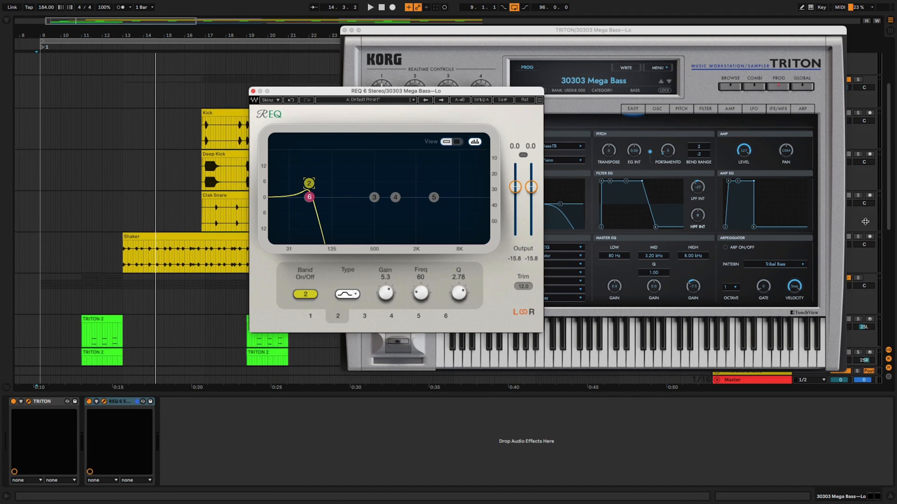
{"action": "scroll", "coordinate": [865, 221], "scroll_direction": "down", "scroll_amount": 5}
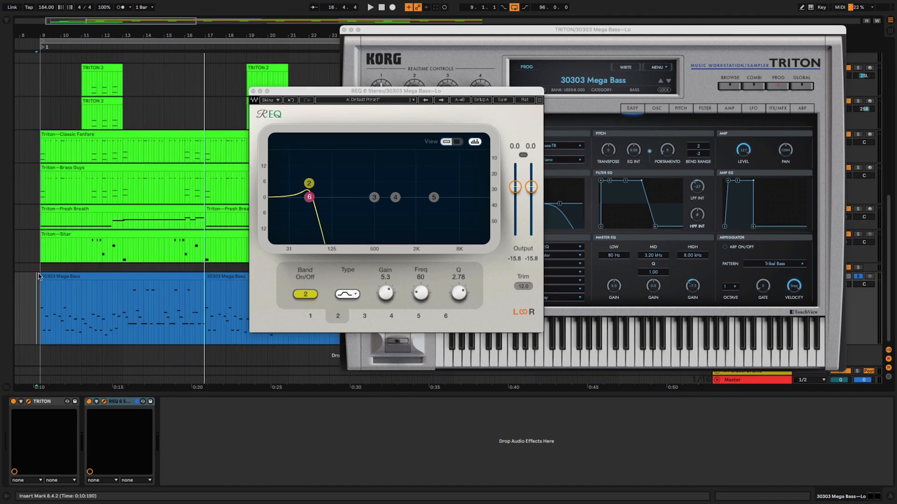
Play the 30303 Mega Bass line from just before bar 9.
{"action": "key", "text": "space"}
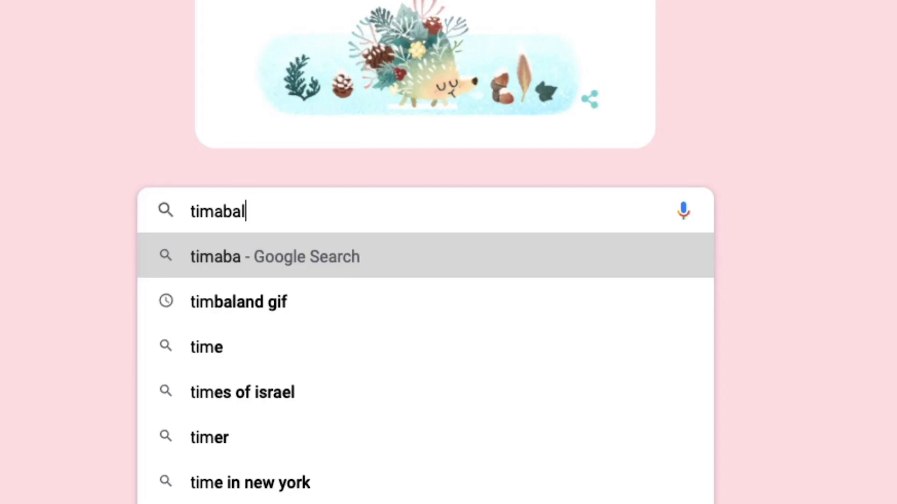
In Chrome, search Google for "timabalnd drum kit" and open several of the Timbaland drum kit results in new tabs.
{"action": "type", "text": "nd drum kit"}
{"action": "key", "text": "Return"}
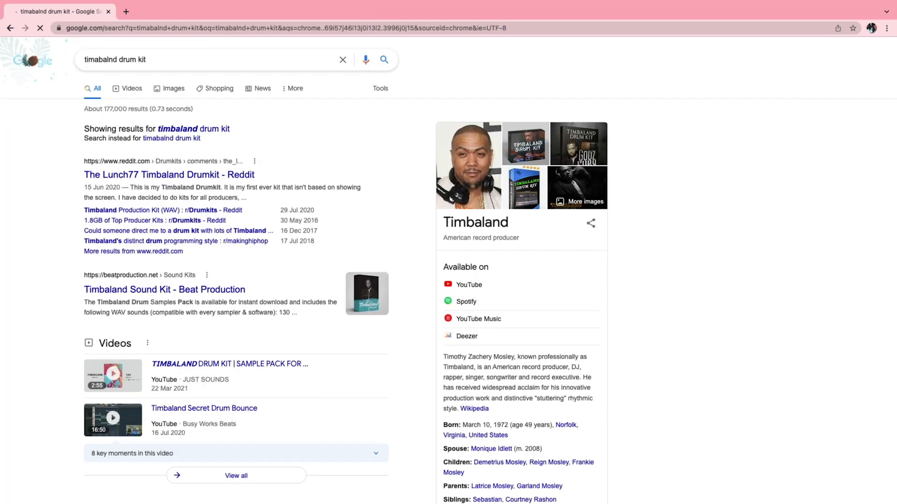
{"action": "scroll", "coordinate": [273, 209], "scroll_direction": "down", "scroll_amount": 1}
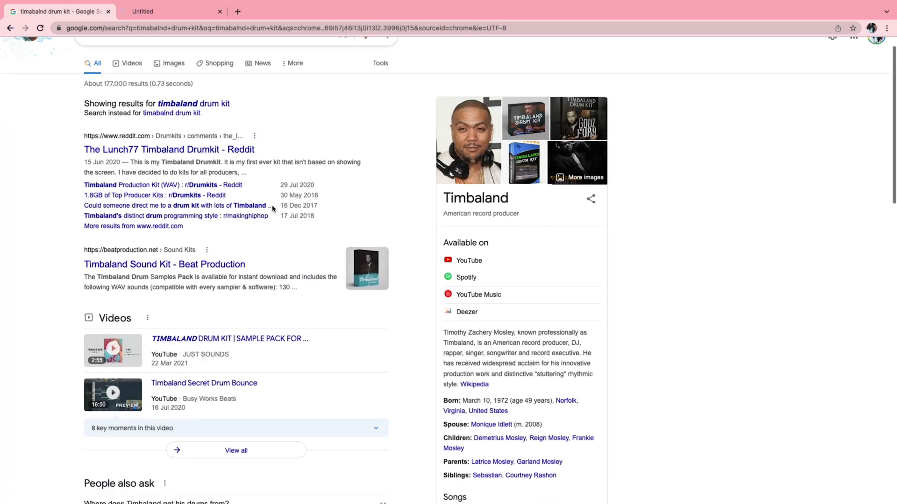
{"action": "scroll", "coordinate": [273, 209], "scroll_direction": "down", "scroll_amount": 2}
{"action": "left_click", "coordinate": [229, 167], "text": "super"}
{"action": "scroll", "coordinate": [239, 206], "scroll_direction": "down", "scroll_amount": 8}
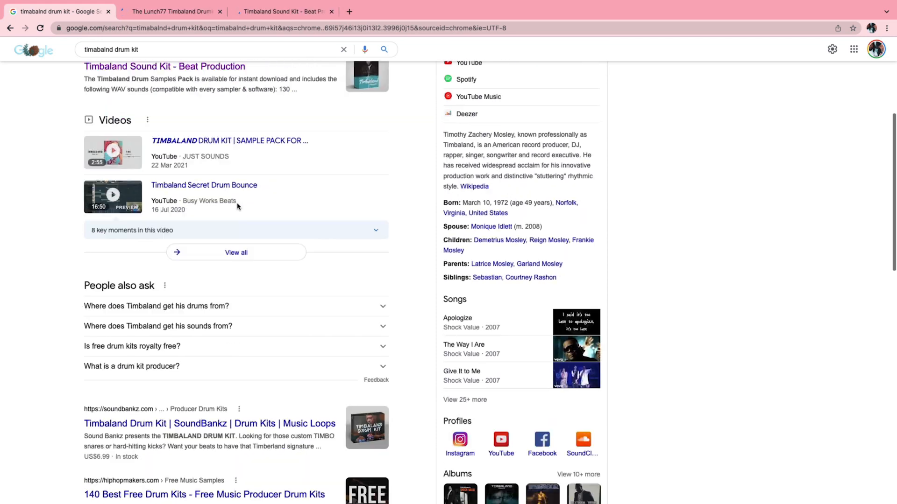
{"action": "left_click", "coordinate": [236, 140], "text": "super"}
{"action": "left_click", "coordinate": [204, 210], "text": "super"}
{"action": "scroll", "coordinate": [205, 234], "scroll_direction": "down", "scroll_amount": 3}
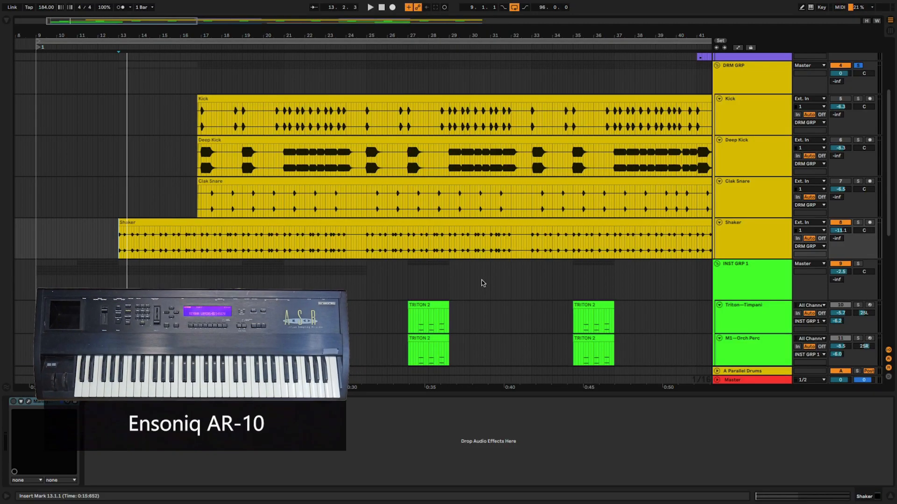
Play the Shaker from bar 13 and activate the Kick and Deep Kick tracks one after the other during playback.
{"action": "left_click", "coordinate": [483, 283]}
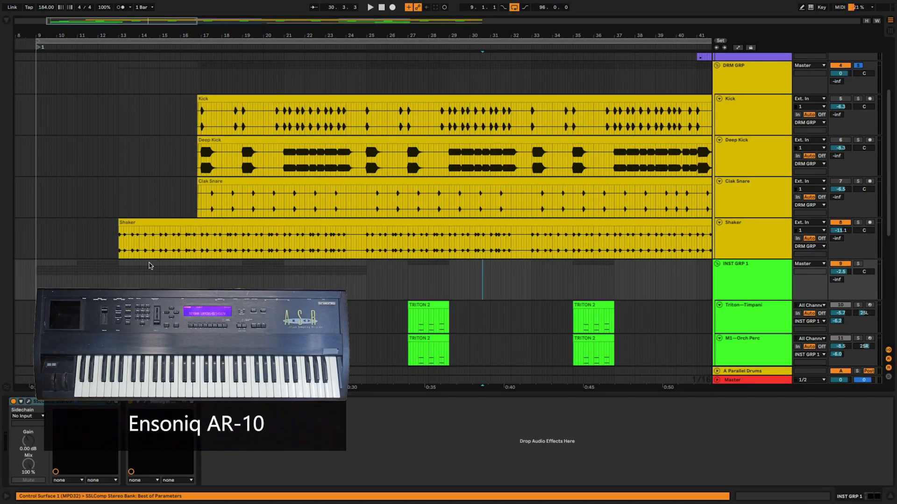
{"action": "key", "text": "space"}
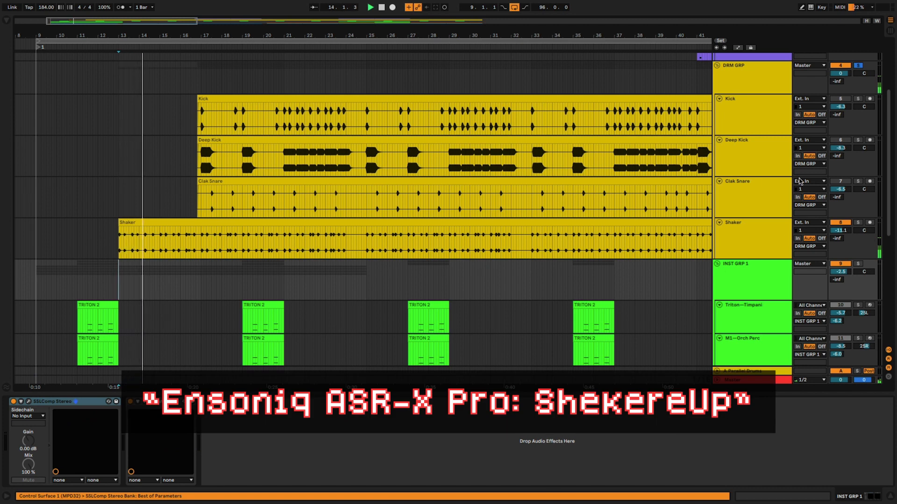
{"action": "left_click", "coordinate": [838, 98]}
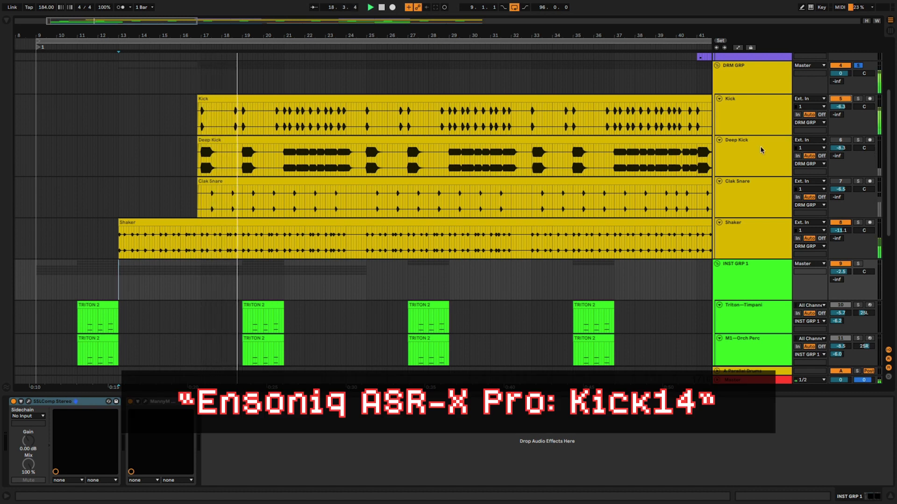
{"action": "left_click", "coordinate": [838, 140]}
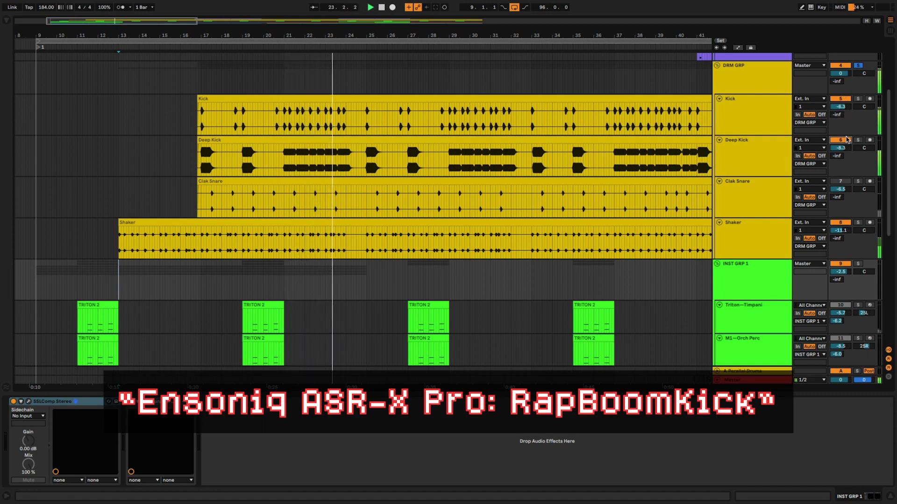
Solo the Clak Snare track and play its clip from beat 17.2.
{"action": "left_click", "coordinate": [857, 181]}
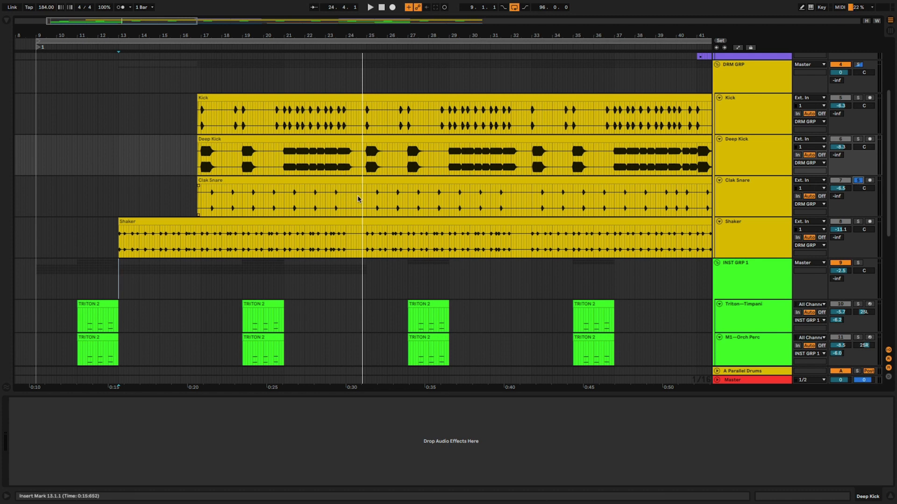
{"action": "left_click", "coordinate": [207, 199]}
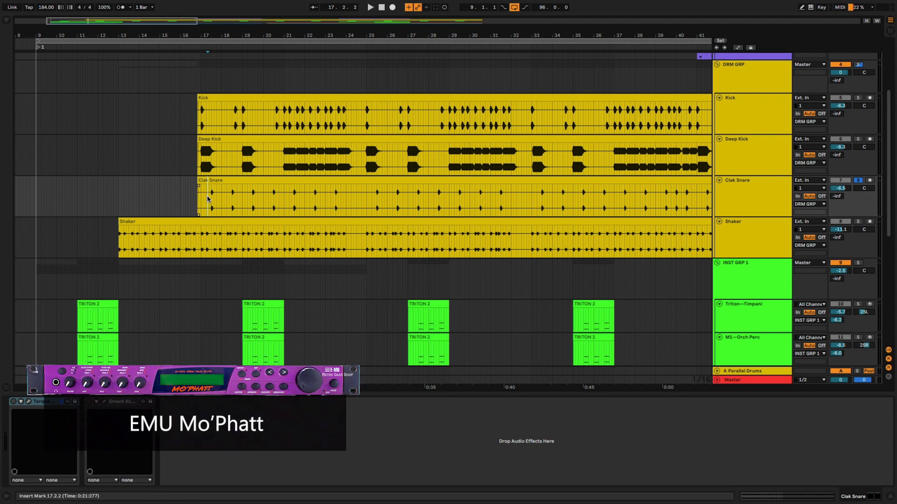
{"action": "key", "text": "space"}
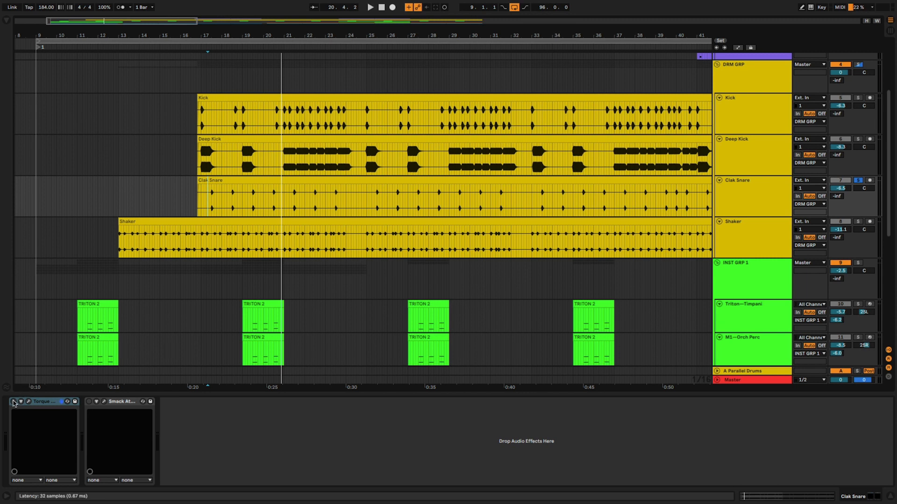
Open the Clak Snare's Torque and Smack Attack effects side by side, examine their settings, and close both windows.
{"action": "left_click", "coordinate": [28, 402]}
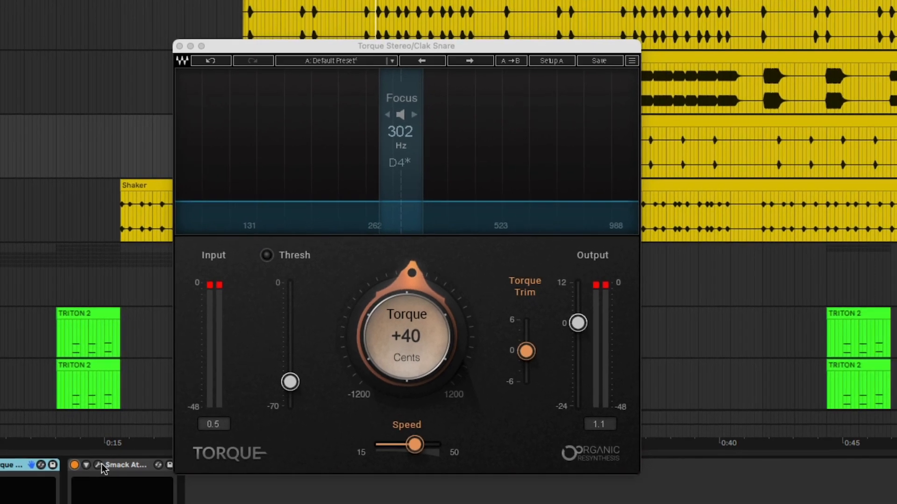
{"action": "left_click", "coordinate": [95, 492]}
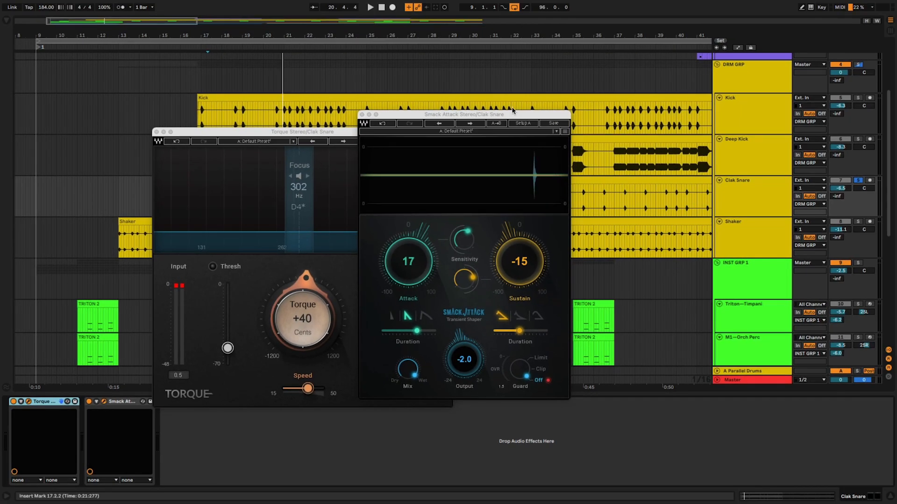
{"action": "left_click_drag", "start_coordinate": [513, 112], "coordinate": [634, 126]}
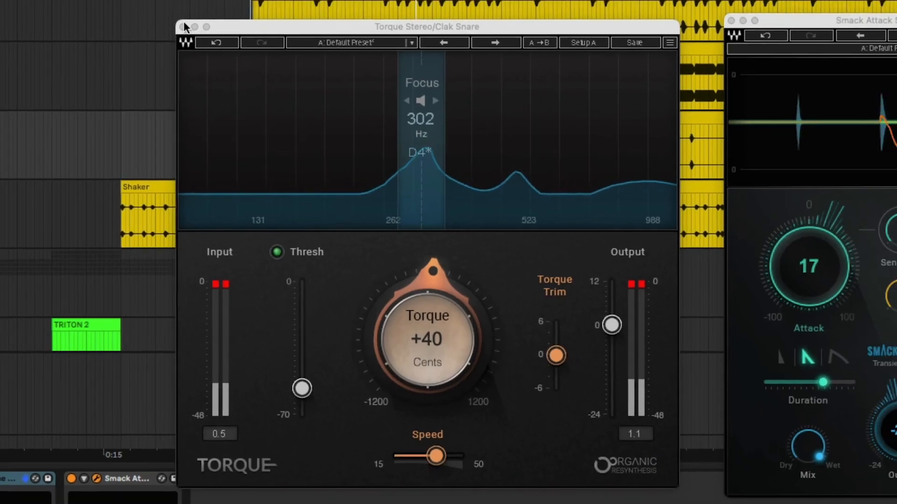
{"action": "left_click", "coordinate": [183, 27]}
{"action": "left_click", "coordinate": [290, 10]}
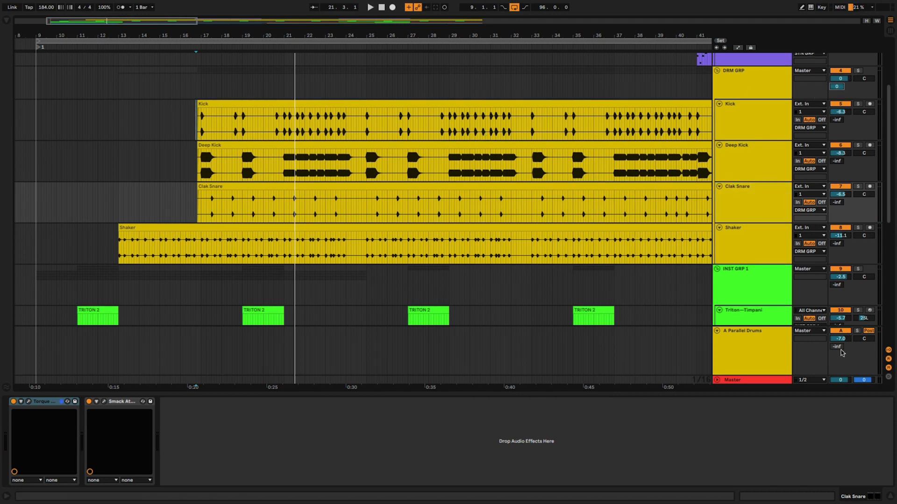
Open the API-2500 compressor and API-550B equalizer on the A Parallel Drums track and examine their settings with the windows side by side.
{"action": "left_click", "coordinate": [782, 357]}
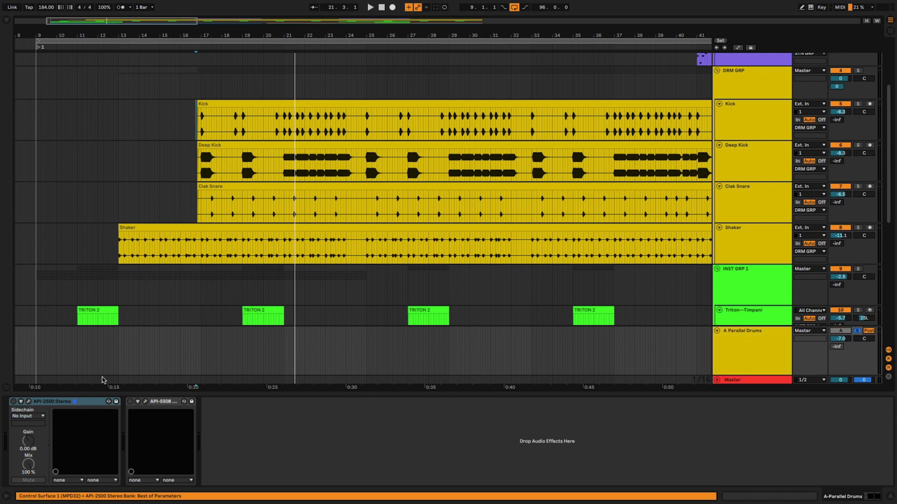
{"action": "left_click", "coordinate": [20, 405]}
{"action": "left_click", "coordinate": [28, 401]}
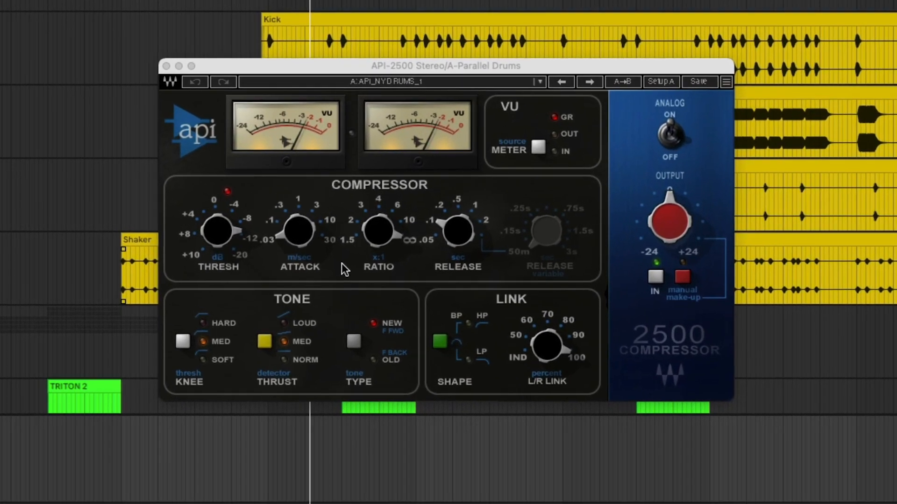
{"action": "left_click_drag", "start_coordinate": [500, 70], "coordinate": [461, 68]}
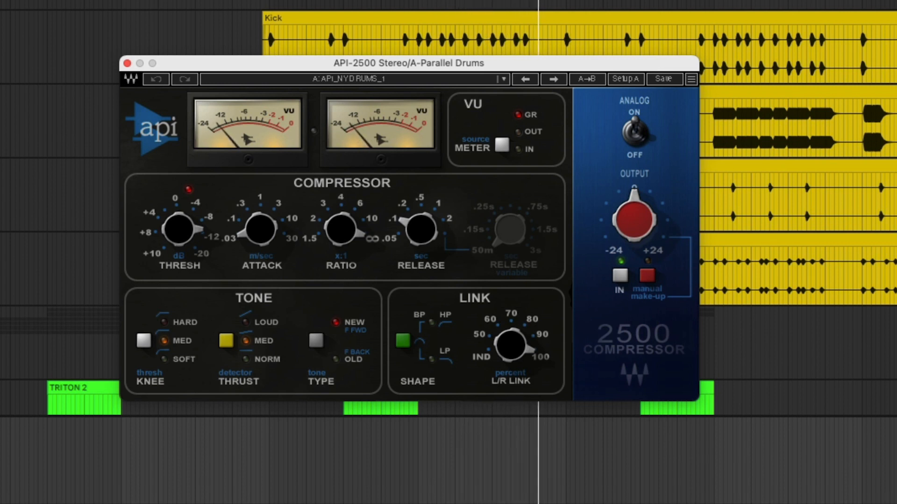
{"action": "left_click", "coordinate": [602, 502]}
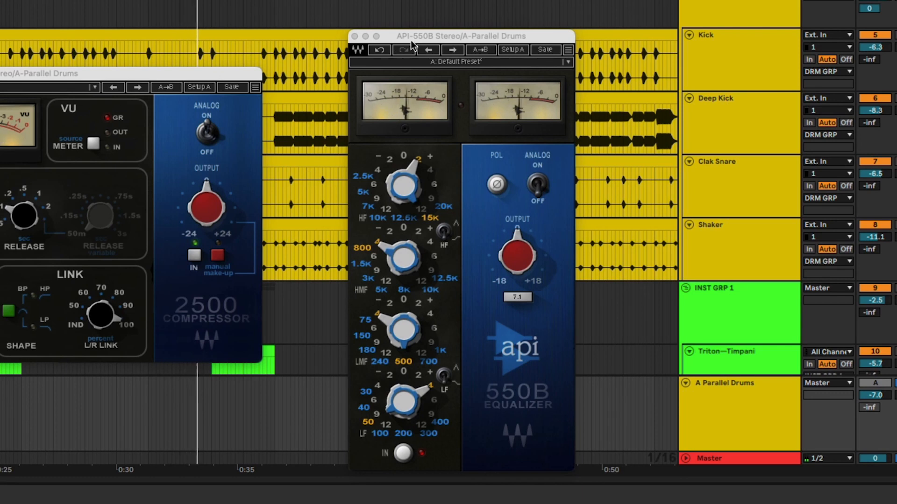
{"action": "left_click_drag", "start_coordinate": [410, 40], "coordinate": [413, 14]}
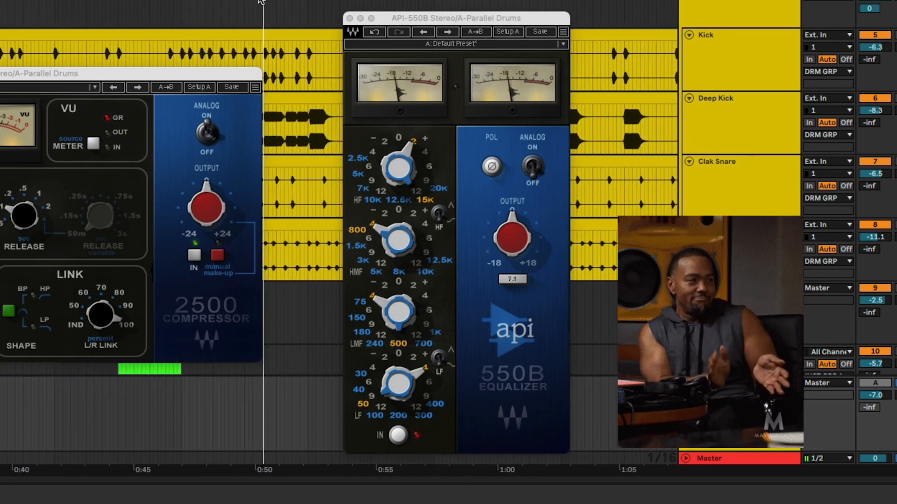
Unsolo the drum group, open the notes of the first Sine Switcher clip, and audition the soloed lead from the clip's start.
{"action": "scroll", "coordinate": [260, 1], "scroll_direction": "up", "scroll_amount": 5}
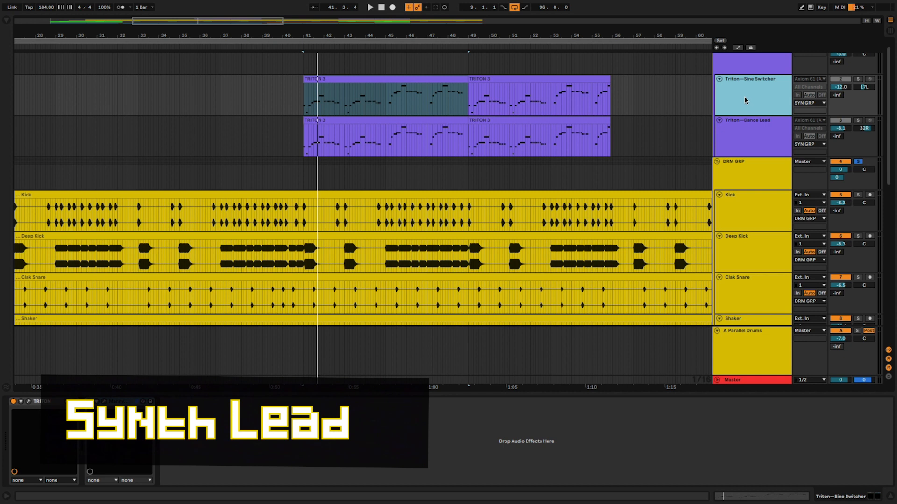
{"action": "left_click", "coordinate": [858, 162]}
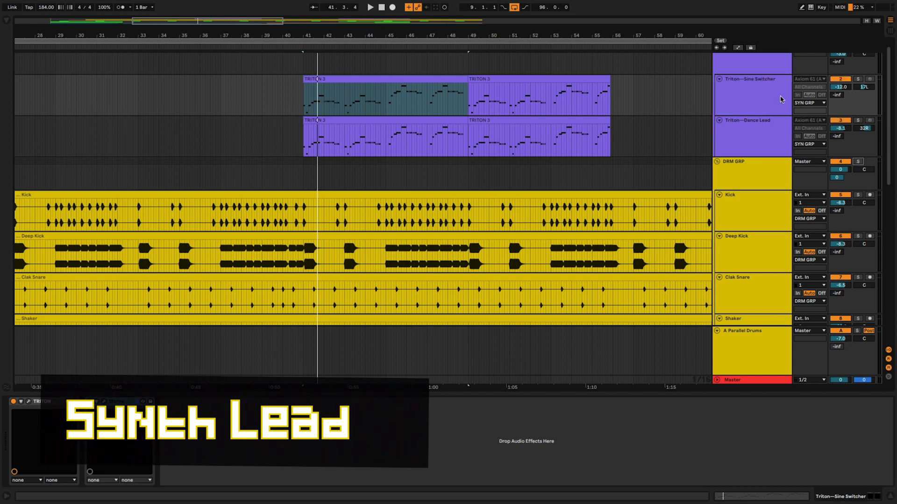
{"action": "double_click", "coordinate": [393, 81]}
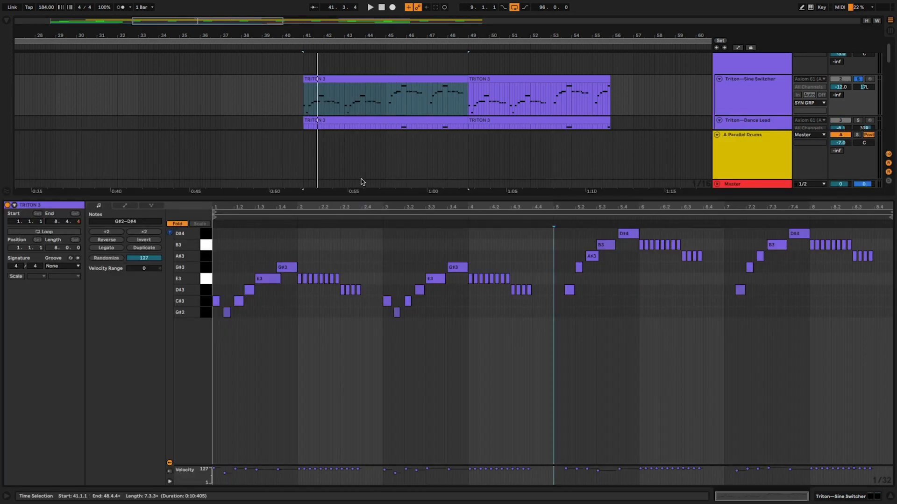
{"action": "left_click", "coordinate": [213, 274]}
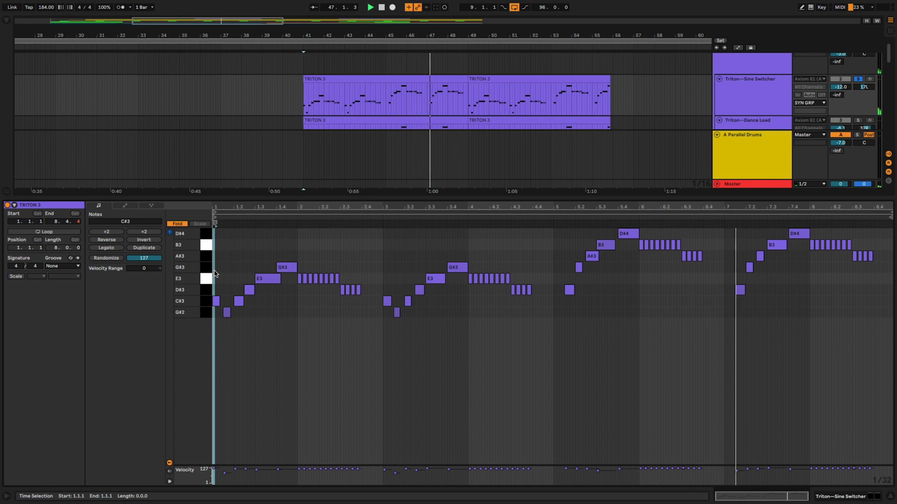
Open the Triton instrument on the Sine Switcher track and examine the OSC 2 amp envelope's points through to its release time.
{"action": "left_click", "coordinate": [831, 497]}
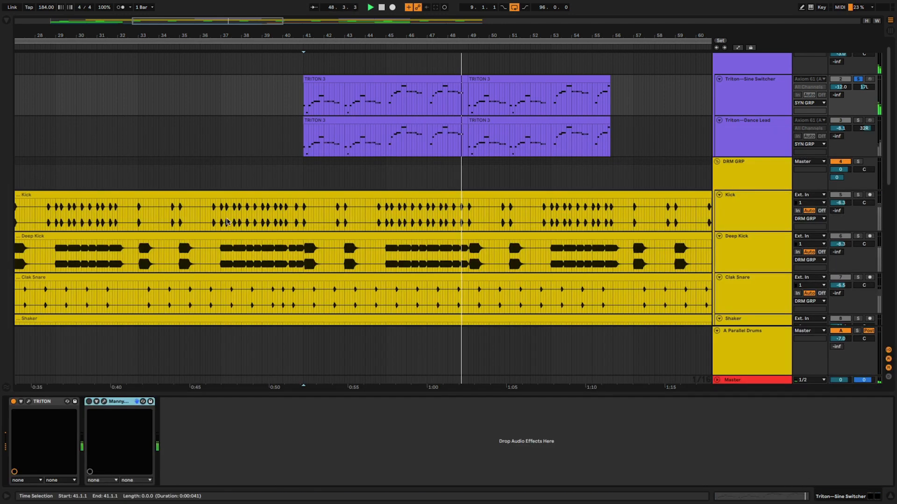
{"action": "left_click", "coordinate": [28, 401]}
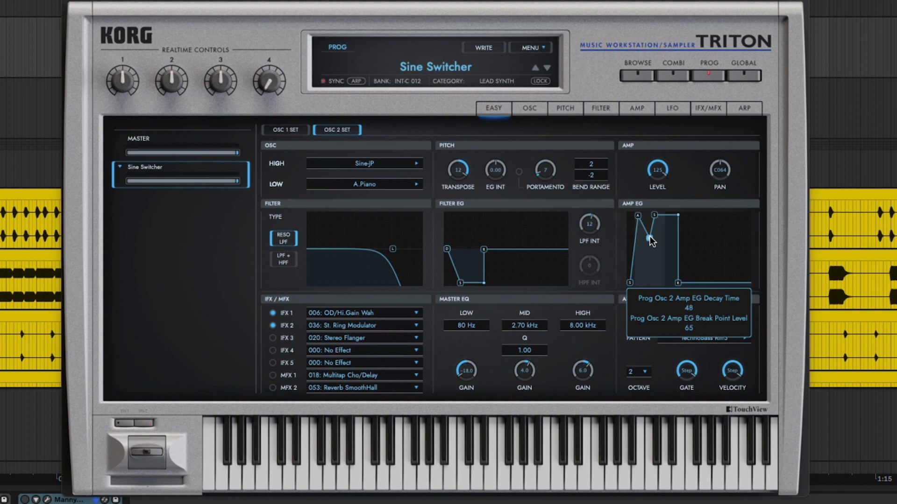
{"action": "left_click_drag", "start_coordinate": [653, 214], "coordinate": [659, 215]}
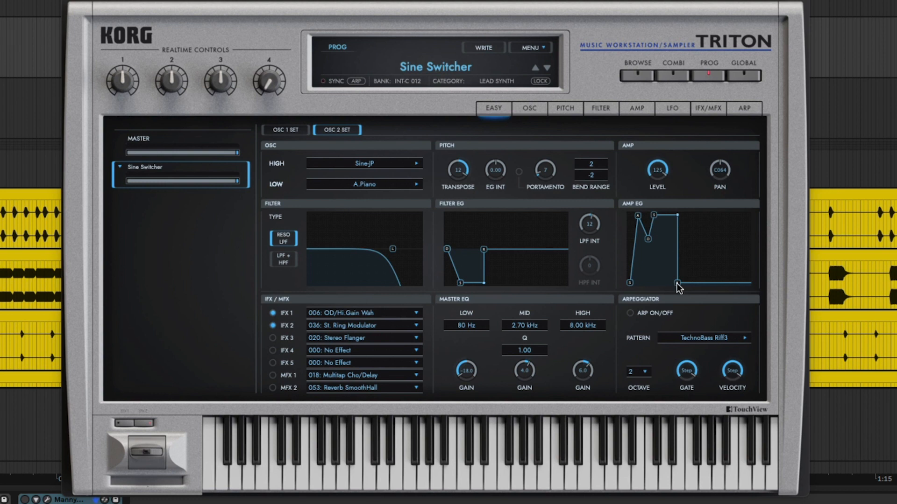
{"action": "mouse_move", "coordinate": [679, 285]}
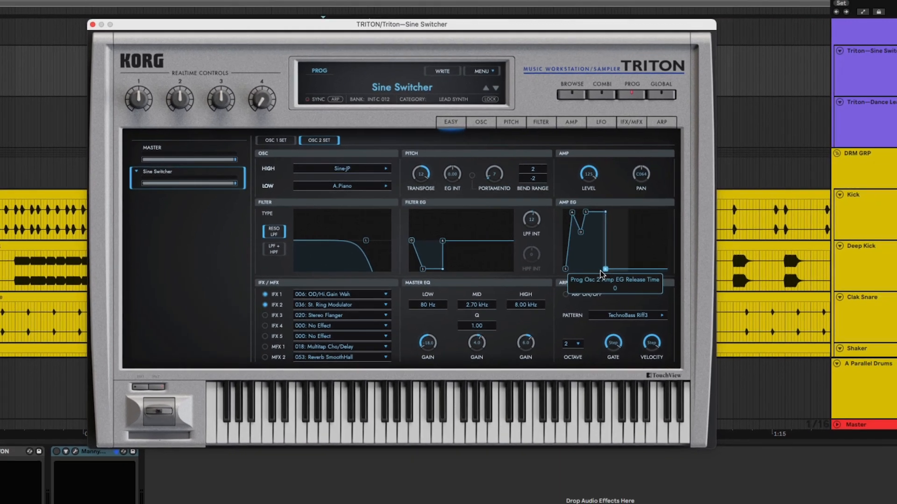
Show the Dance Lead track's Triton, solo that track and the drum group, and audition both synth leads together with the drums.
{"action": "left_click", "coordinate": [29, 402]}
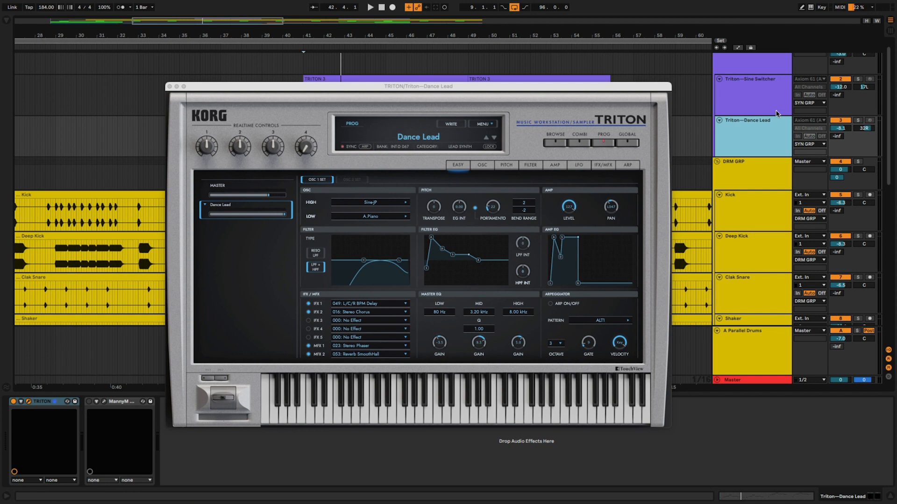
{"action": "left_click", "coordinate": [857, 121]}
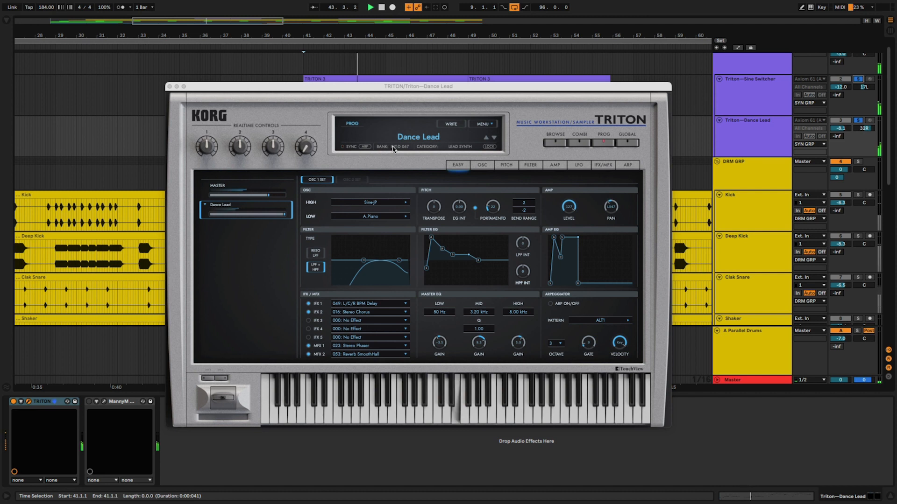
{"action": "left_click", "coordinate": [858, 161]}
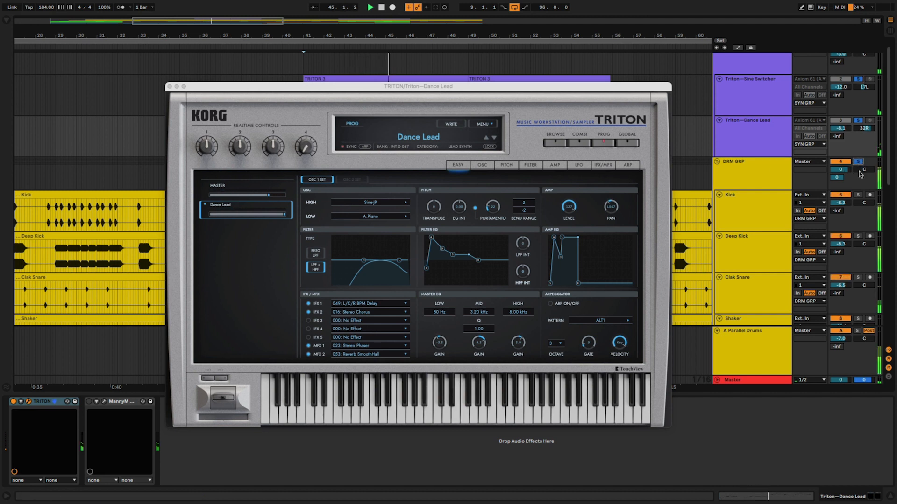
{"action": "scroll", "coordinate": [857, 256], "scroll_direction": "down", "scroll_amount": 10}
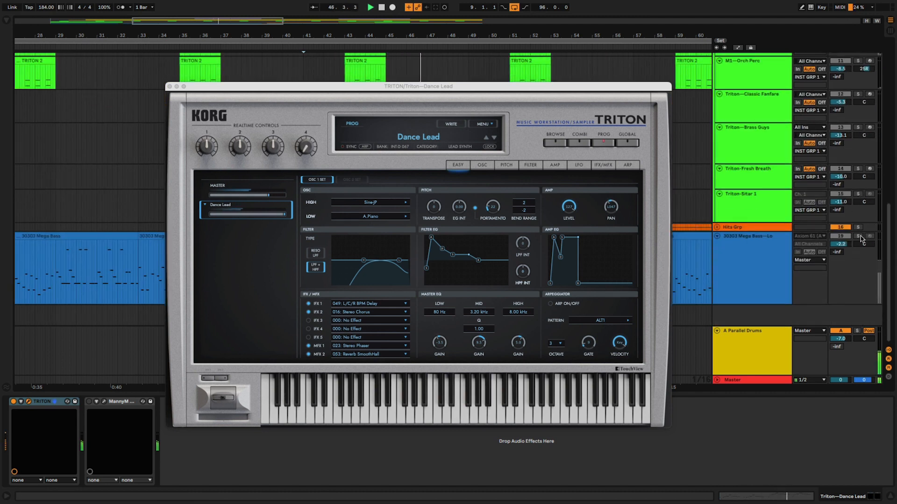
{"action": "scroll", "coordinate": [851, 215], "scroll_direction": "up", "scroll_amount": 10}
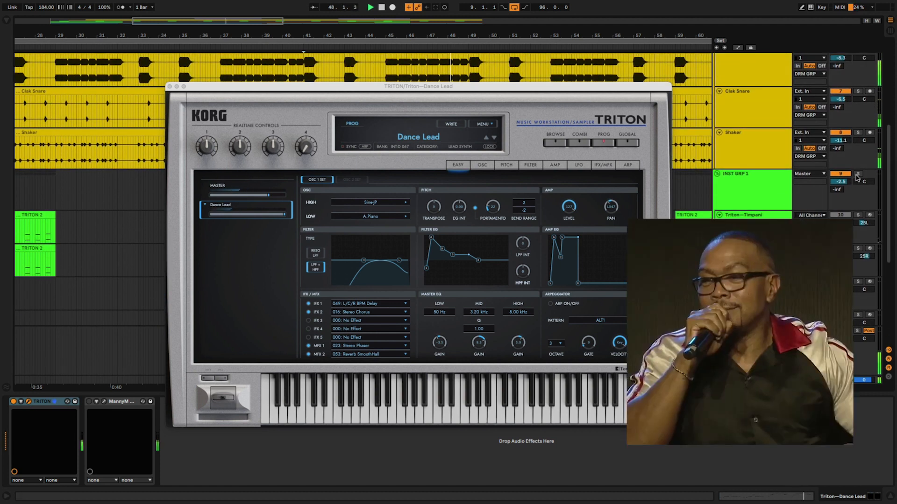
{"action": "scroll", "coordinate": [786, 157], "scroll_direction": "up", "scroll_amount": 5}
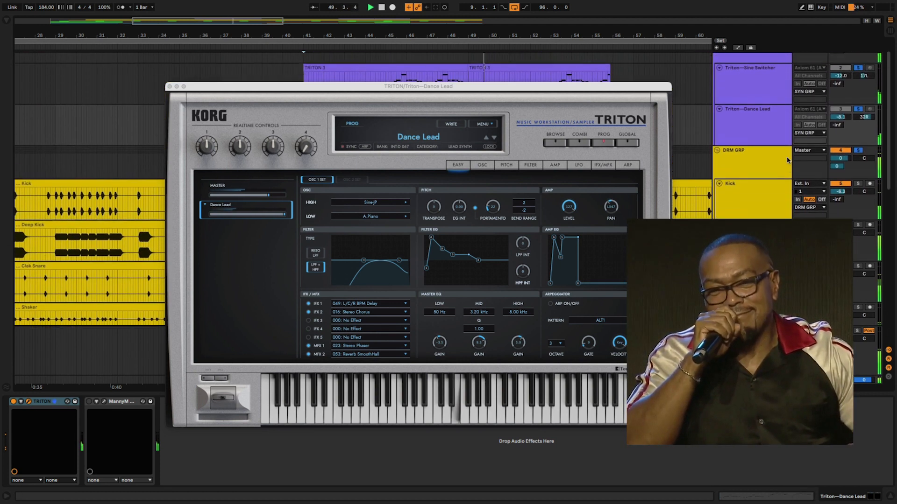
Close the Dance Lead track's Triton window and unfold the Hits Grp to show its organ and guitar hit tracks.
{"action": "scroll", "coordinate": [786, 158], "scroll_direction": "up", "scroll_amount": 1}
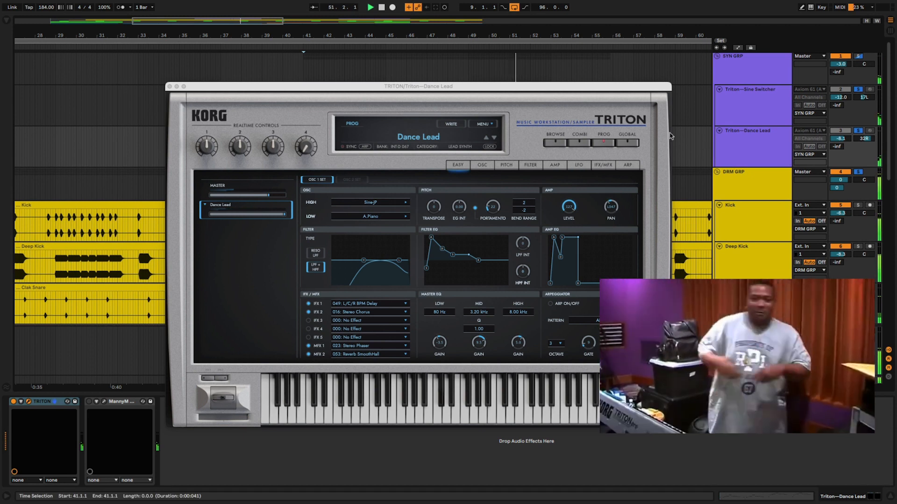
{"action": "left_click", "coordinate": [169, 86]}
{"action": "scroll", "coordinate": [427, 122], "scroll_direction": "down", "scroll_amount": 1}
{"action": "scroll", "coordinate": [427, 123], "scroll_direction": "down", "scroll_amount": 3}
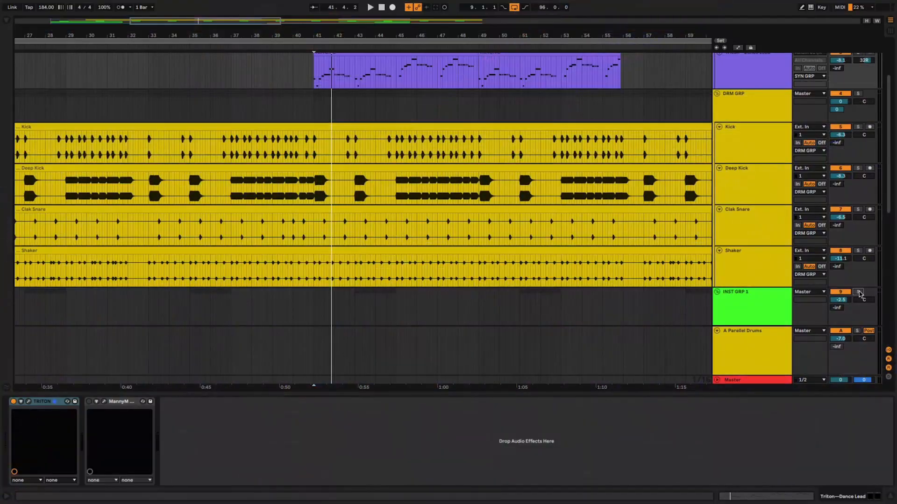
{"action": "scroll", "coordinate": [858, 278], "scroll_direction": "down", "scroll_amount": 6}
{"action": "scroll", "coordinate": [858, 278], "scroll_direction": "down", "scroll_amount": 4}
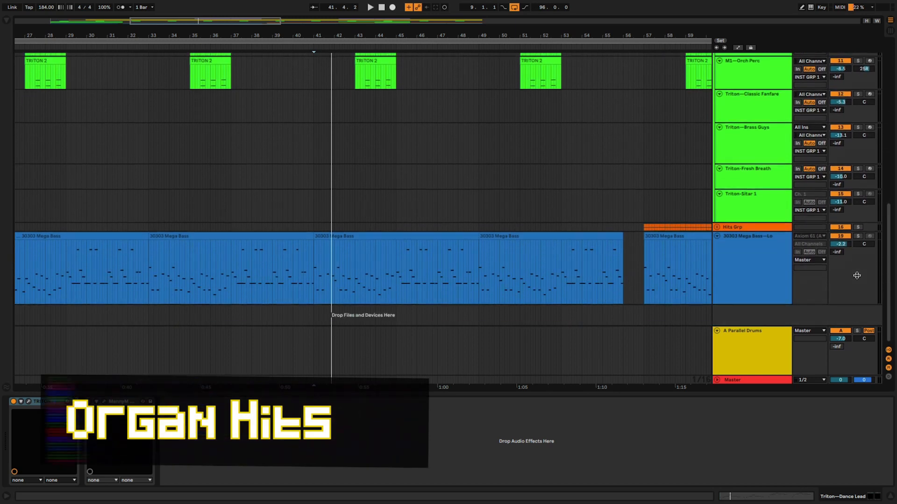
{"action": "left_click", "coordinate": [717, 227]}
Play the hits from bar 57, and show the Freaky Organ track's Triton while auditioning that track soloed.
{"action": "left_click", "coordinate": [642, 236]}
{"action": "key", "text": "space"}
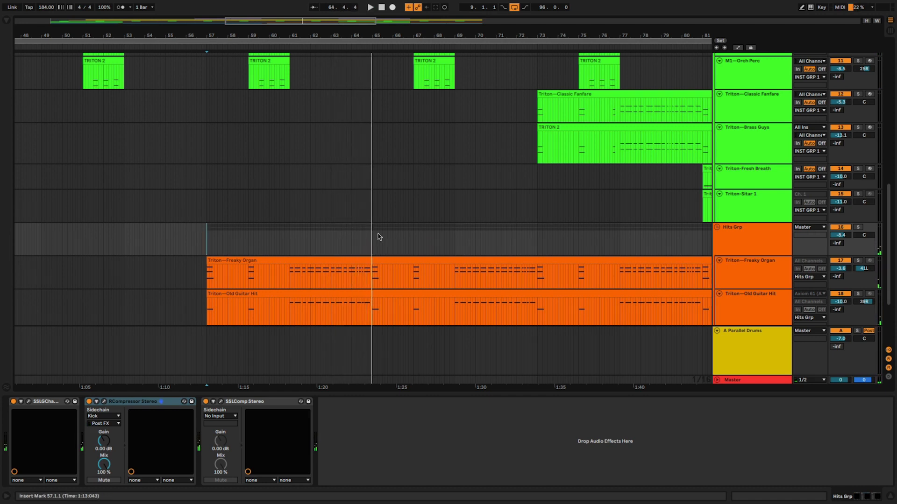
{"action": "left_click", "coordinate": [756, 271]}
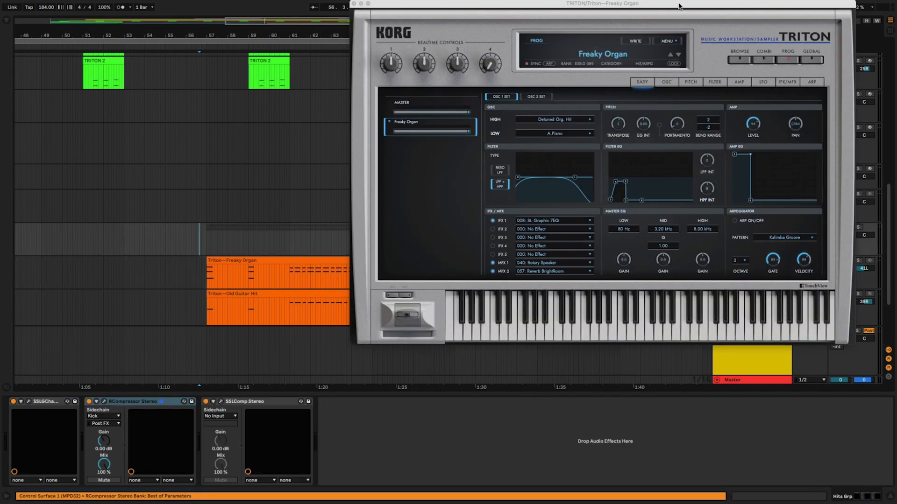
{"action": "left_click_drag", "start_coordinate": [679, 5], "coordinate": [547, 89]}
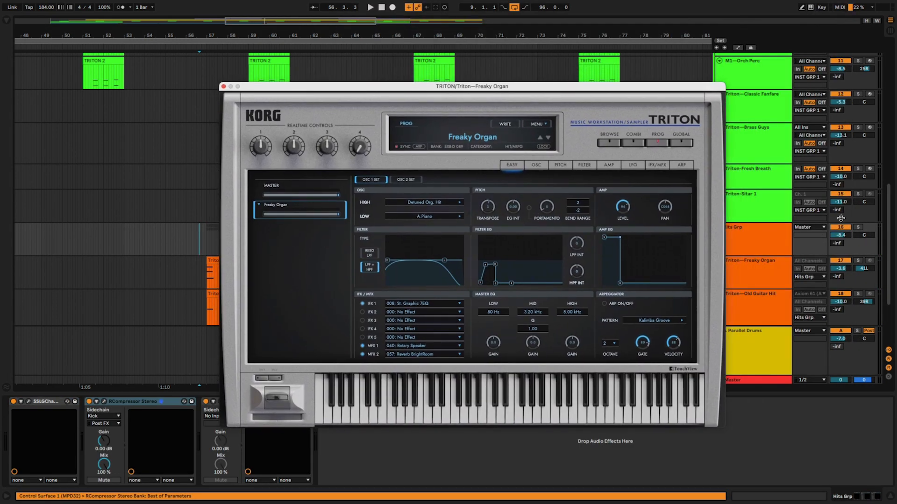
{"action": "left_click", "coordinate": [857, 261]}
{"action": "key", "text": "space"}
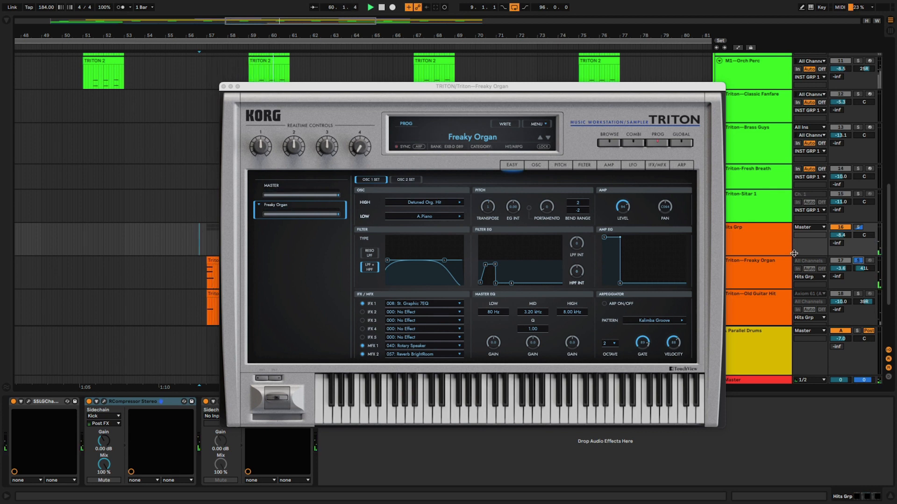
Show the Old Guitar Hit track's Triton beside the Freaky Organ one and audition the guitar hit alone and together with the organ.
{"action": "left_click_drag", "start_coordinate": [630, 88], "coordinate": [442, 18]}
{"action": "left_click", "coordinate": [763, 306]}
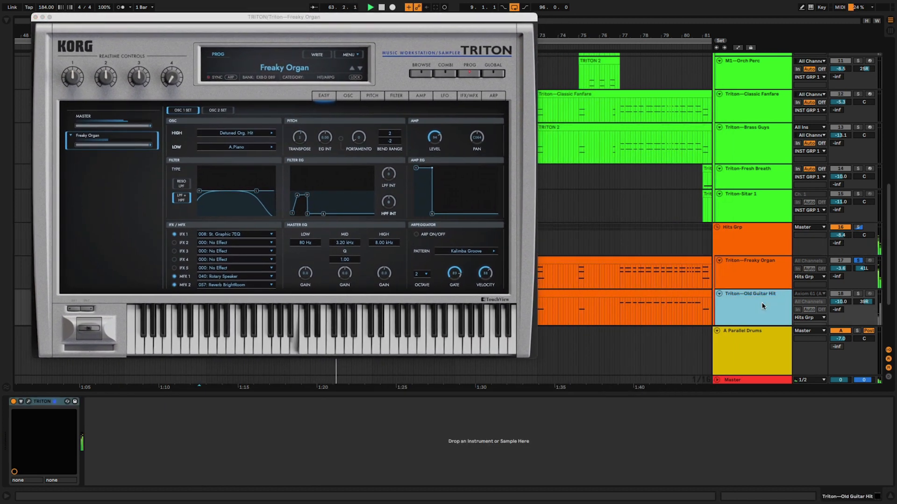
{"action": "left_click", "coordinate": [858, 293]}
{"action": "left_click", "coordinate": [28, 402]}
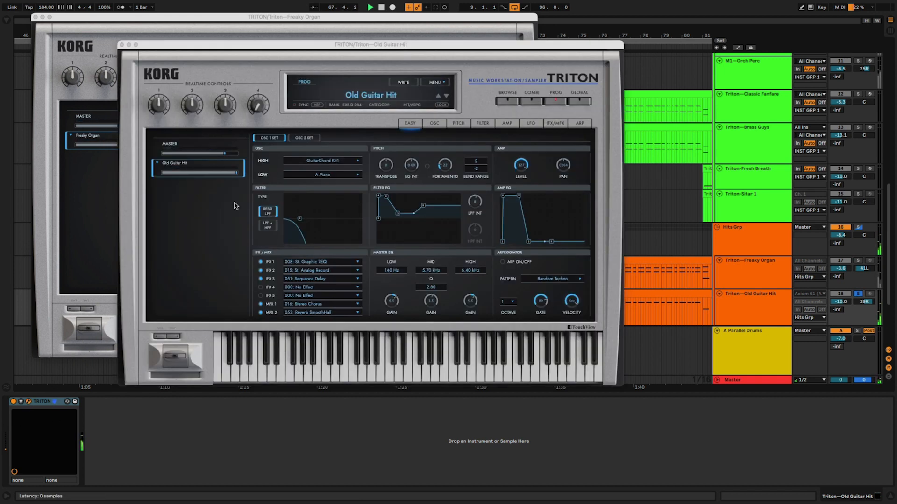
{"action": "left_click_drag", "start_coordinate": [302, 44], "coordinate": [456, 105]}
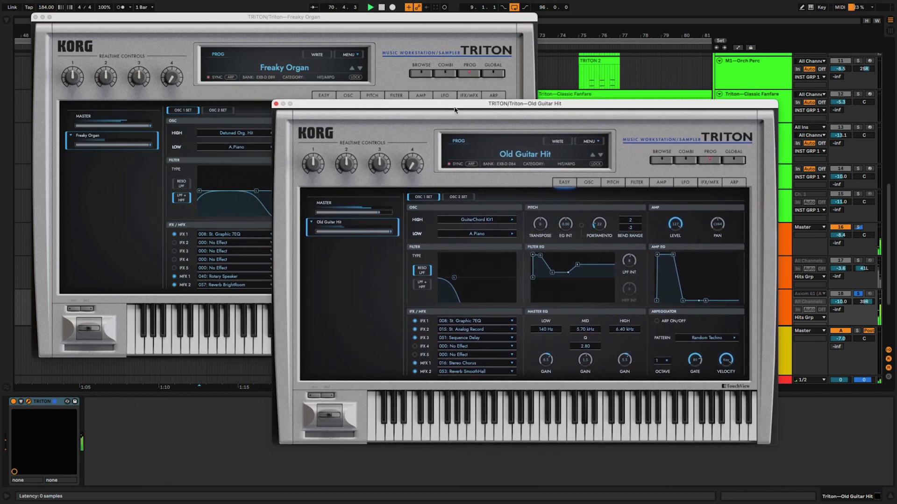
{"action": "left_click", "coordinate": [857, 261]}
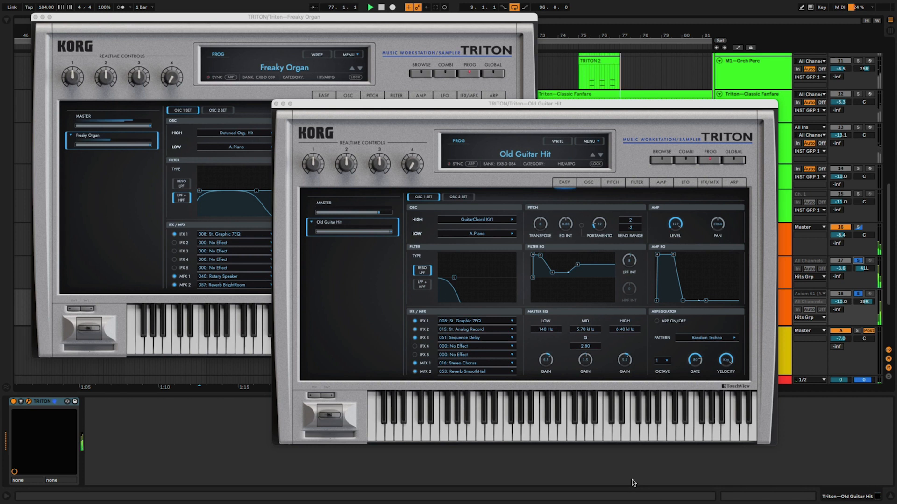
Close both Triton windows and examine the Hits Grp's kick-sidechained RCompressor during playback with the hit tracks unsoloed.
{"action": "left_click", "coordinate": [275, 103]}
{"action": "left_click", "coordinate": [35, 17]}
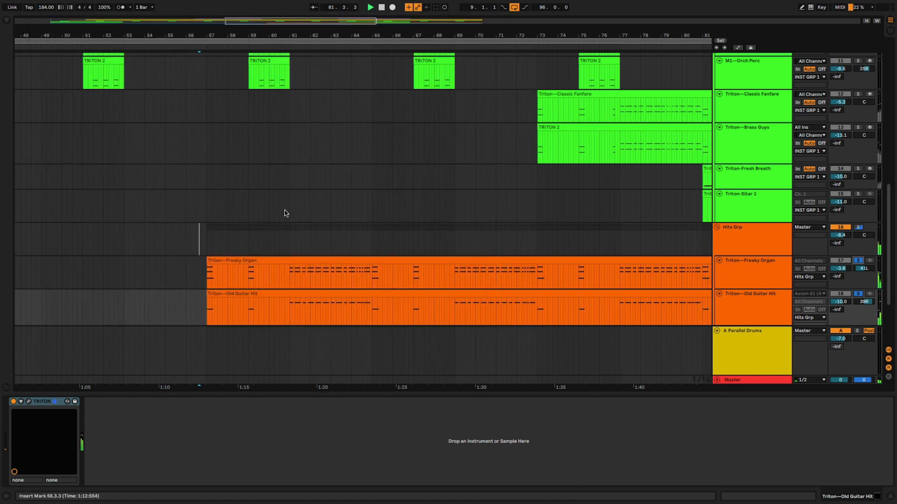
{"action": "left_click", "coordinate": [746, 245]}
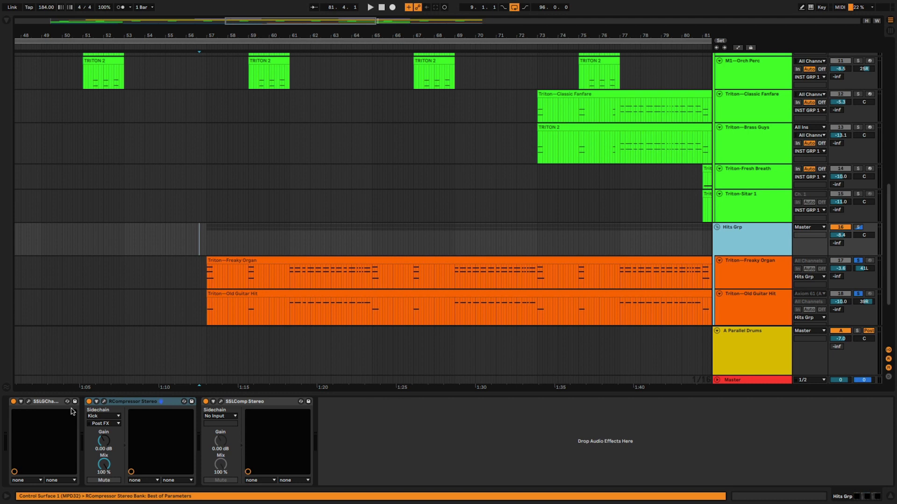
{"action": "left_click", "coordinate": [104, 402]}
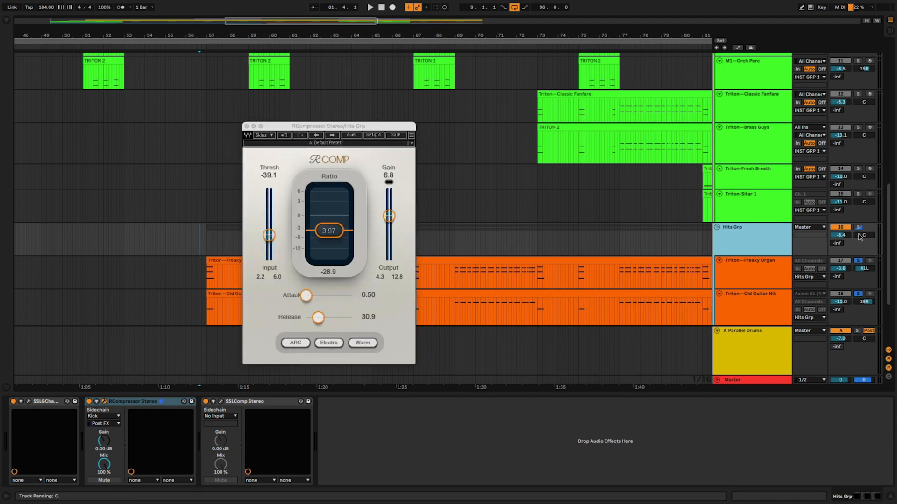
{"action": "left_click", "coordinate": [859, 262]}
{"action": "key", "text": "space"}
{"action": "left_click_drag", "start_coordinate": [355, 129], "coordinate": [247, 95]}
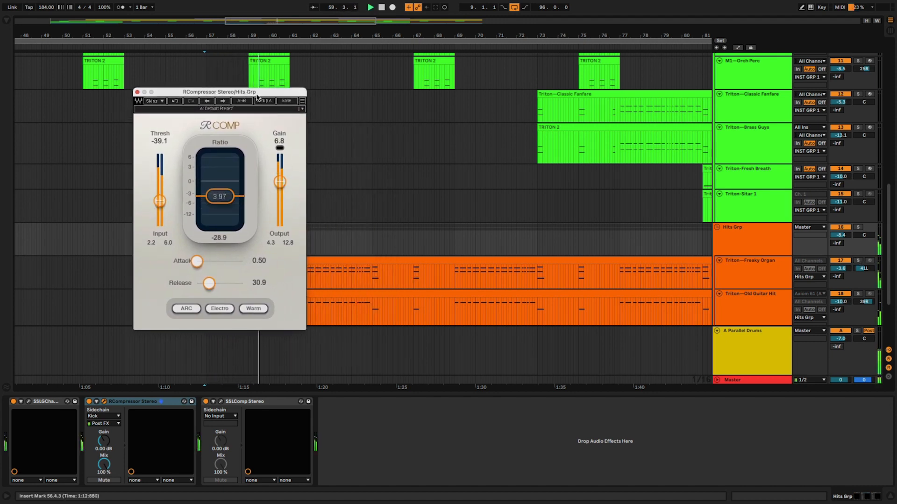
Check the effect chains of INST GRP 1 and the 30303 Mega Bass track while the song plays.
{"action": "scroll", "coordinate": [755, 182], "scroll_direction": "up", "scroll_amount": 5}
{"action": "left_click", "coordinate": [753, 165]}
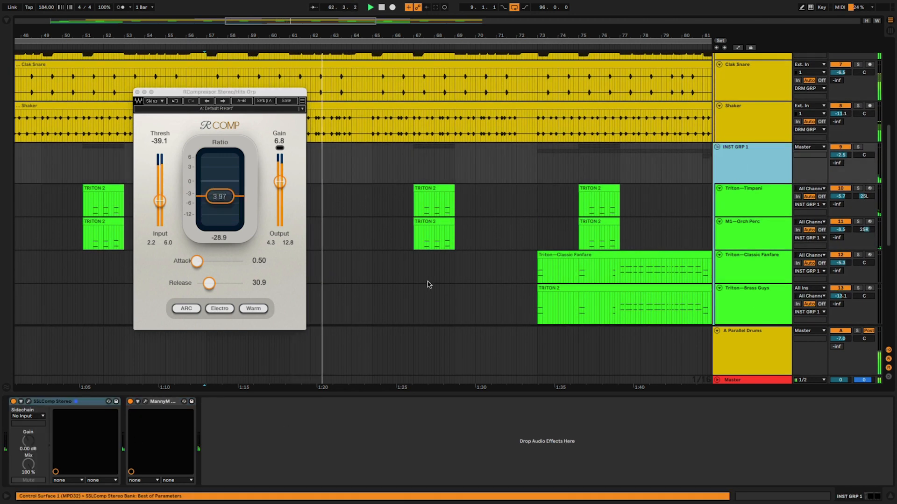
{"action": "scroll", "coordinate": [437, 280], "scroll_direction": "down", "scroll_amount": 10}
{"action": "left_click", "coordinate": [765, 239]}
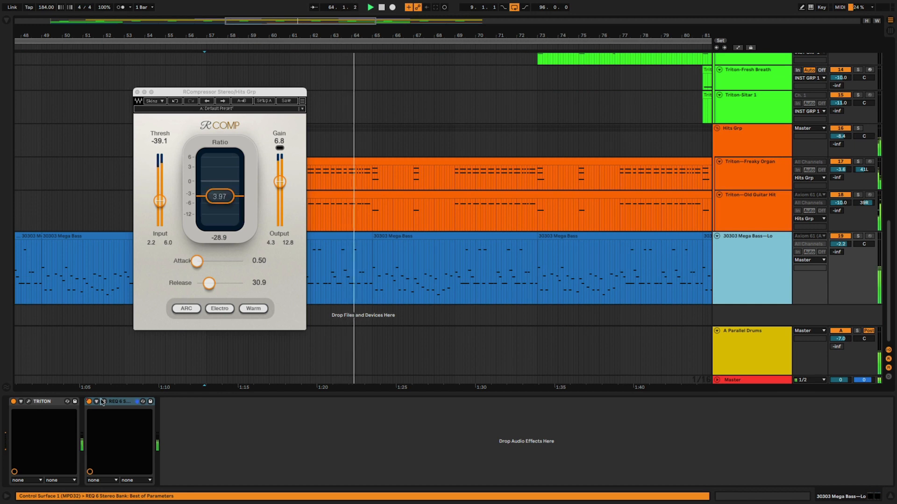
{"action": "scroll", "coordinate": [645, 99], "scroll_direction": "up", "scroll_amount": 15}
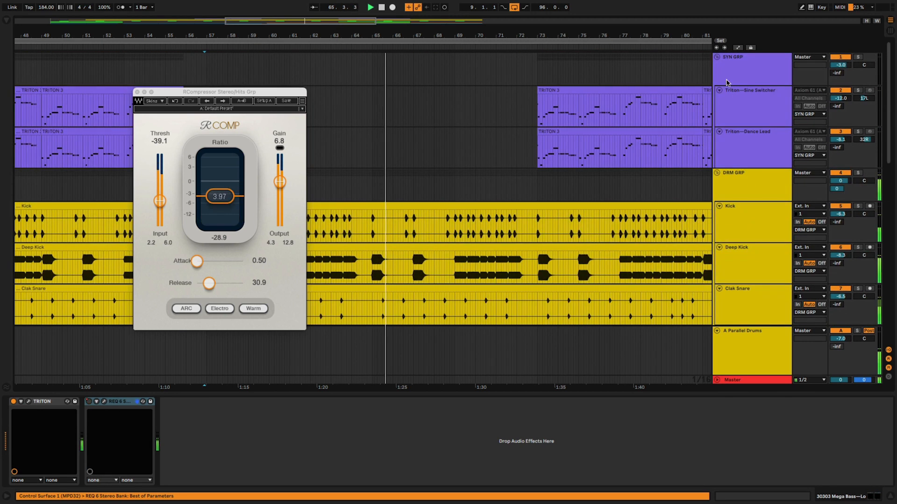
Open the SYN GRP's kick-sidechained RCompressor beside the Hits Grp one and compare how both react to the drums.
{"action": "left_click", "coordinate": [727, 82]}
{"action": "left_click", "coordinate": [30, 403]}
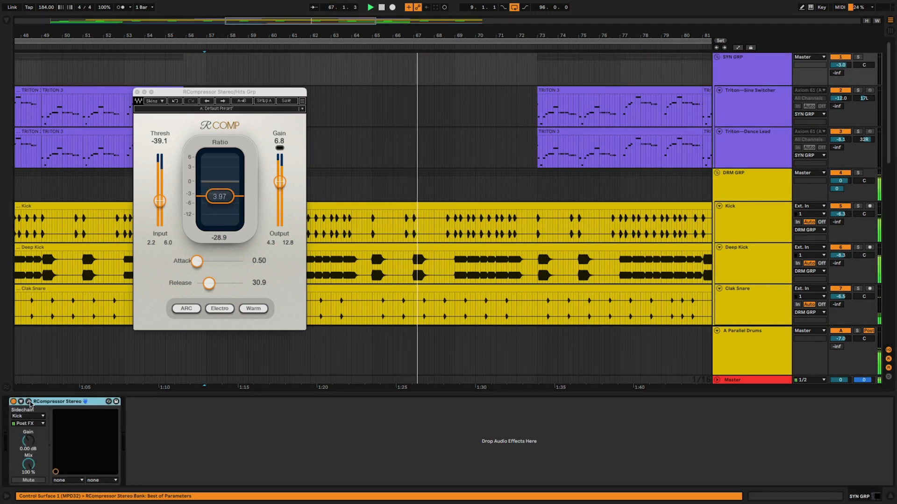
{"action": "left_click", "coordinate": [28, 402]}
{"action": "left_click_drag", "start_coordinate": [347, 106], "coordinate": [515, 173]}
{"action": "scroll", "coordinate": [640, 163], "scroll_direction": "down", "scroll_amount": 2}
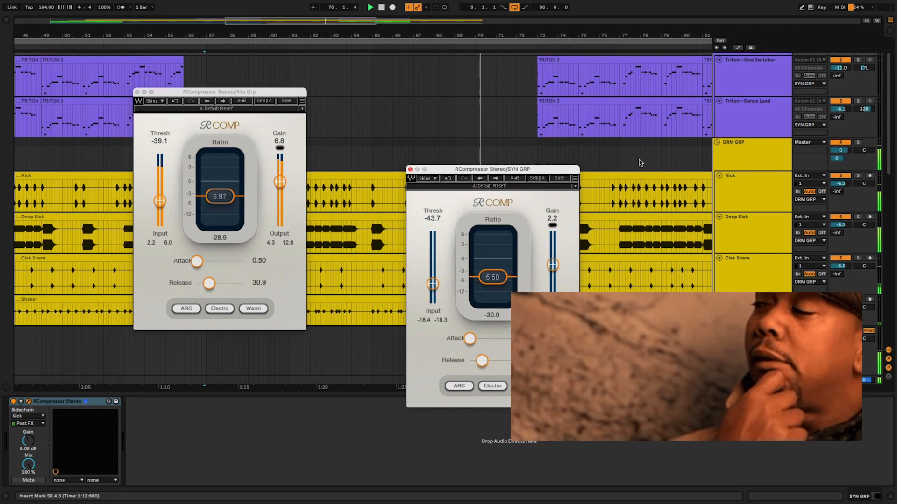
{"action": "scroll", "coordinate": [640, 162], "scroll_direction": "down", "scroll_amount": 4}
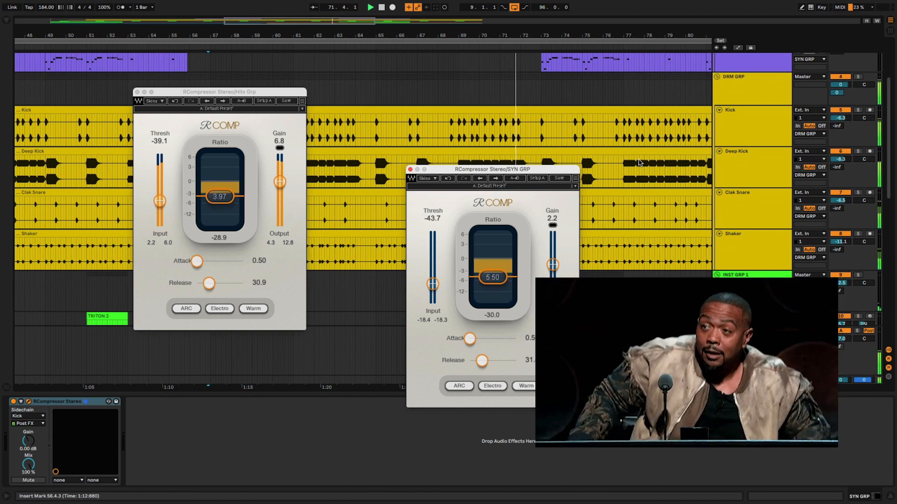
{"action": "scroll", "coordinate": [640, 163], "scroll_direction": "up", "scroll_amount": 4}
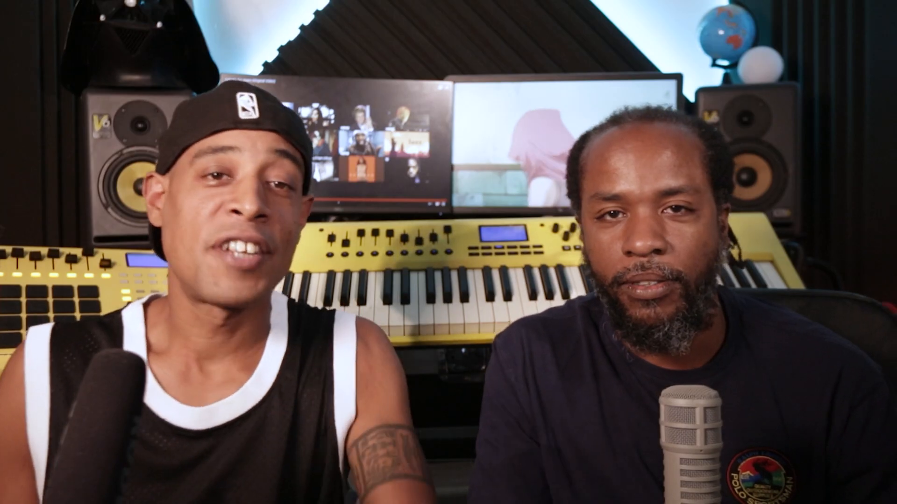